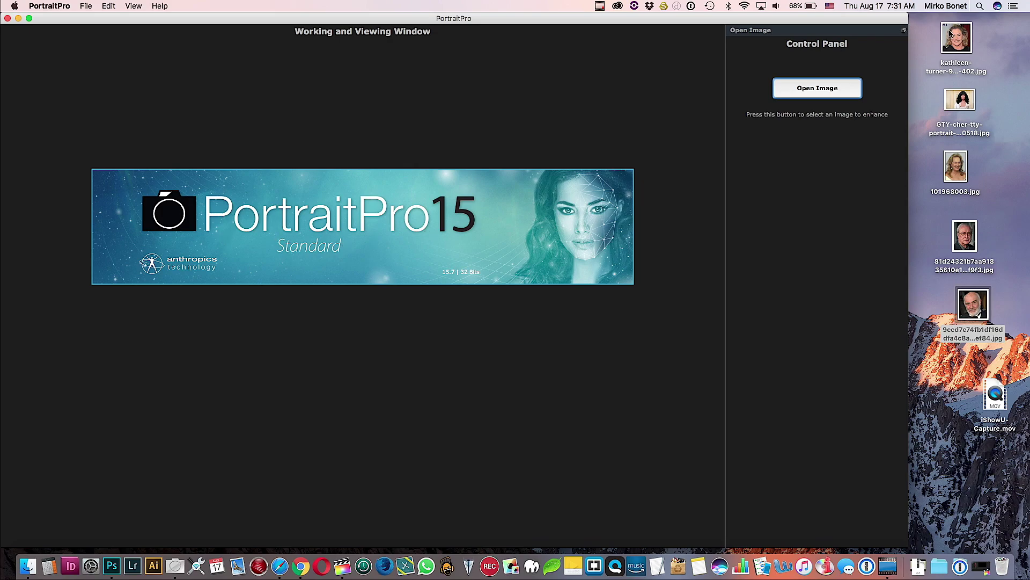
# Load the woman's portrait JPG from the Desktop into PortraitPro
pyautogui.click(817, 89)
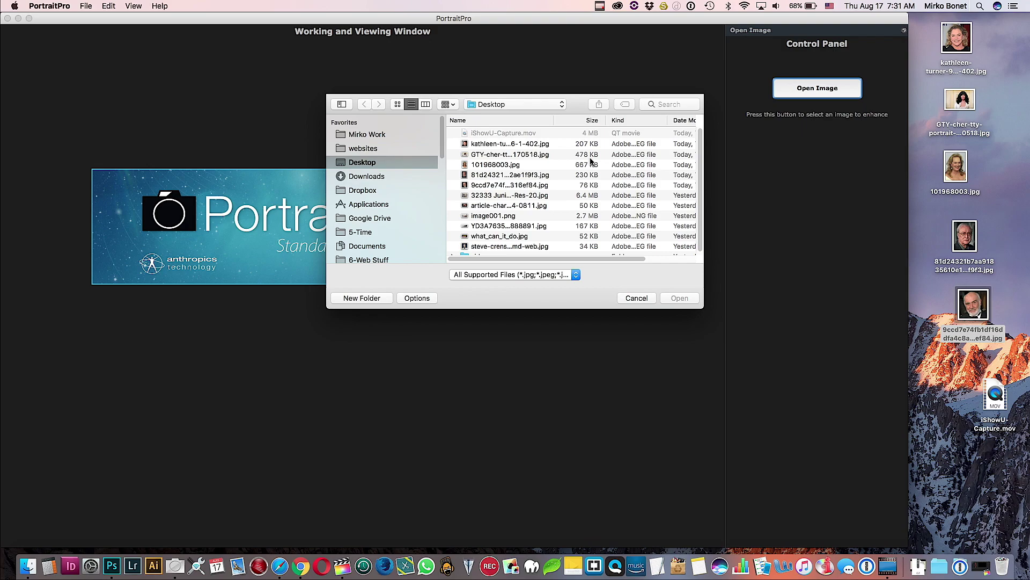
pyautogui.click(534, 143)
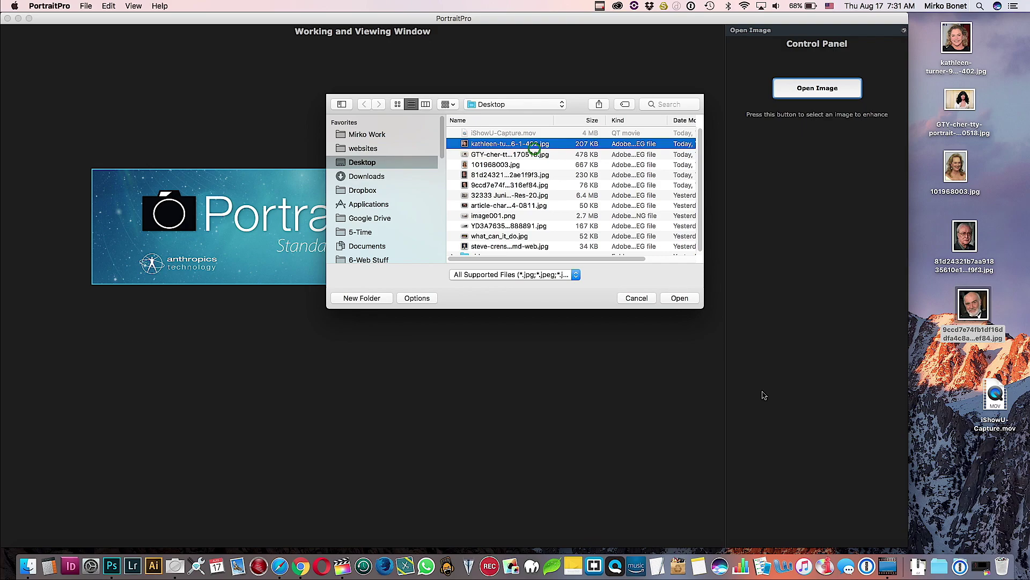
pyautogui.click(677, 303)
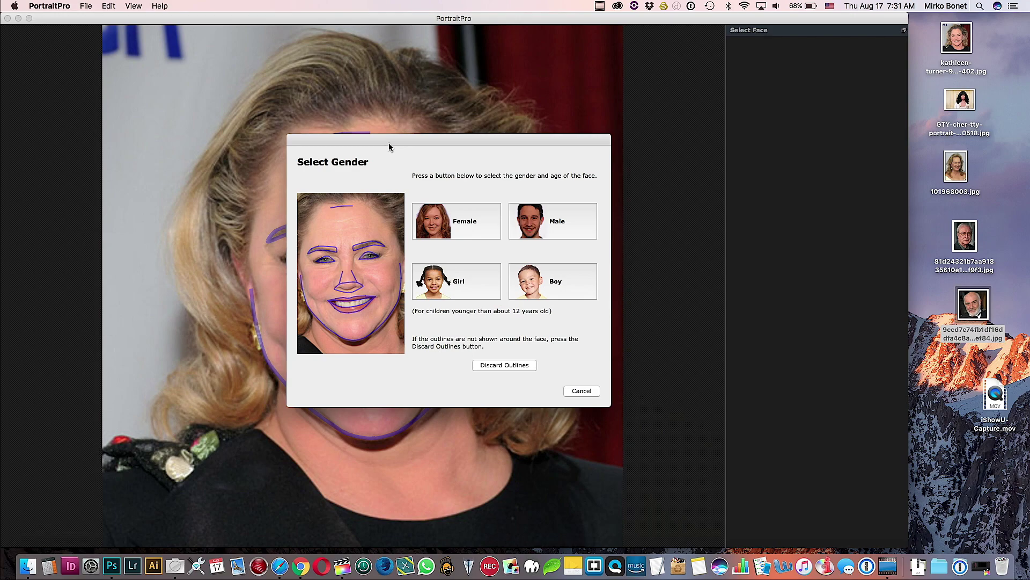
# Move the gender dialog aside to check the face outlines, then choose Female
pyautogui.moveTo(389, 142); pyautogui.dragTo(679, 170)
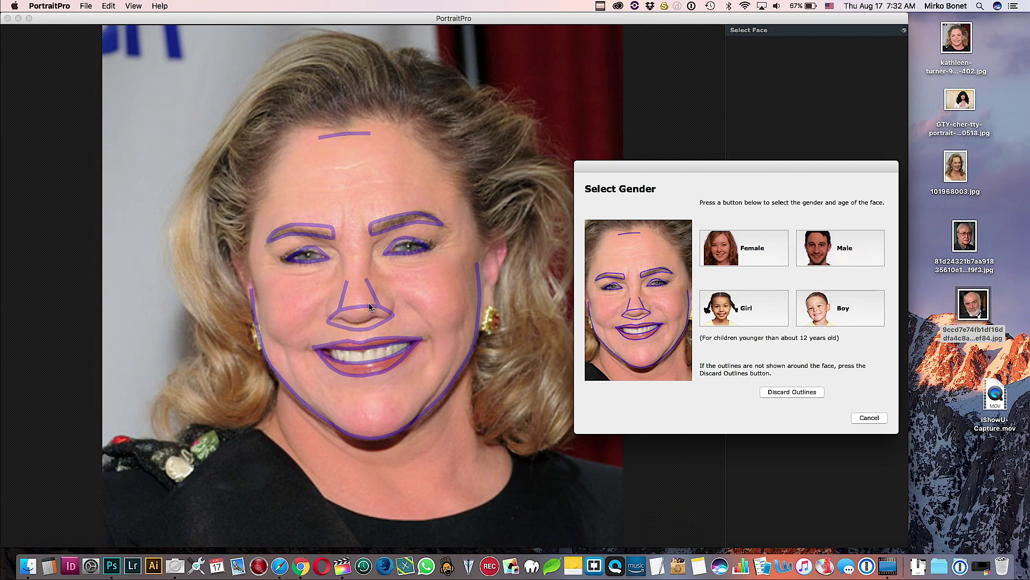
pyautogui.click(781, 256)
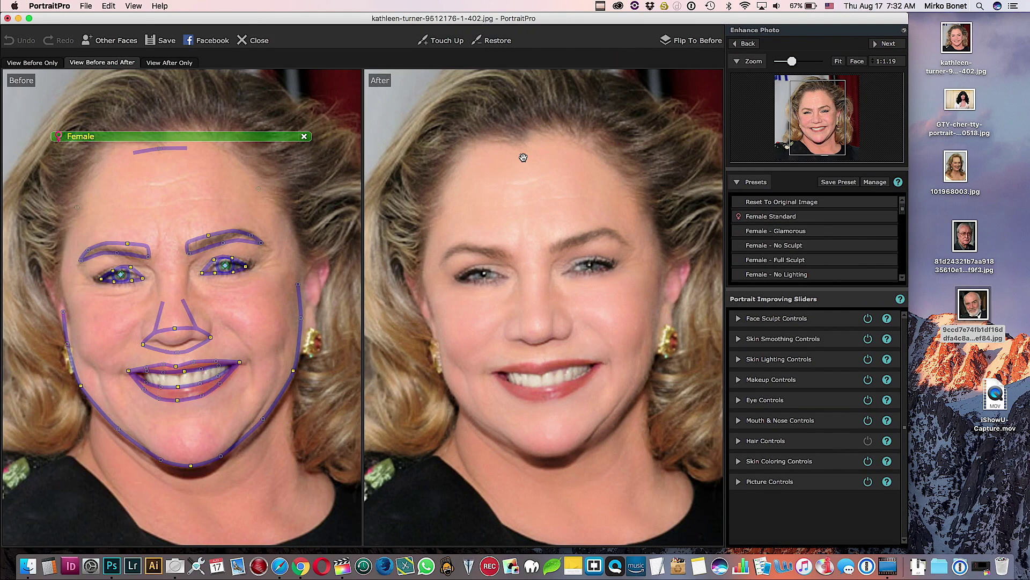
# Zoom out so the Before and After views both show the whole portrait
pyautogui.scroll(-3, 548, 309)
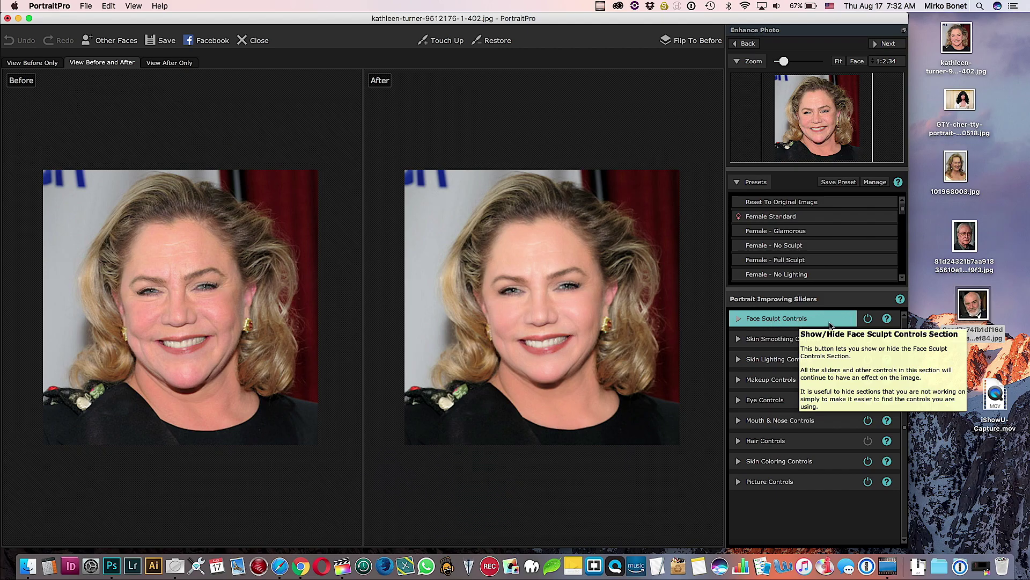
# Toggle face sculpting off and on to compare its effect
pyautogui.click(868, 319)
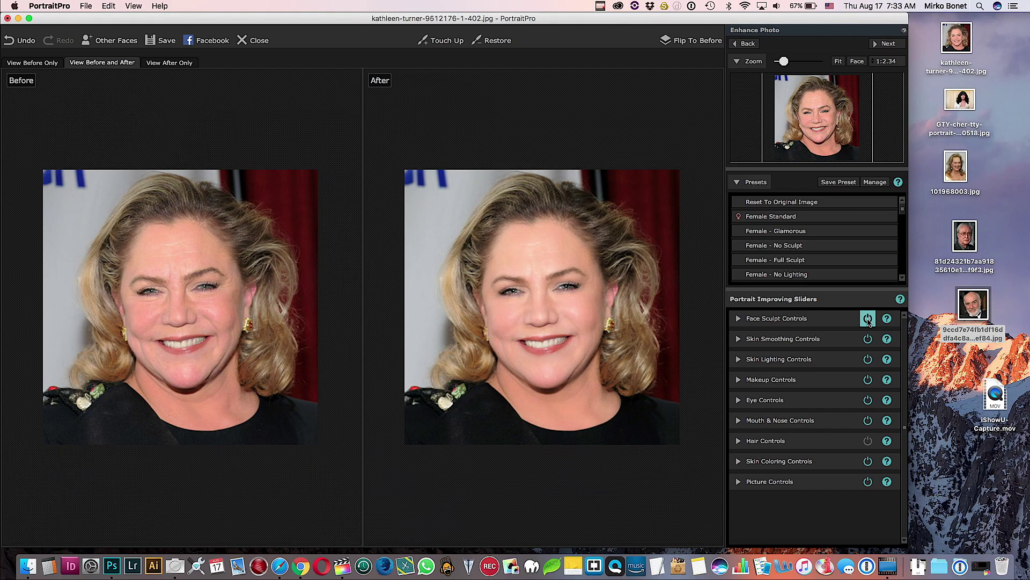
pyautogui.click(868, 318)
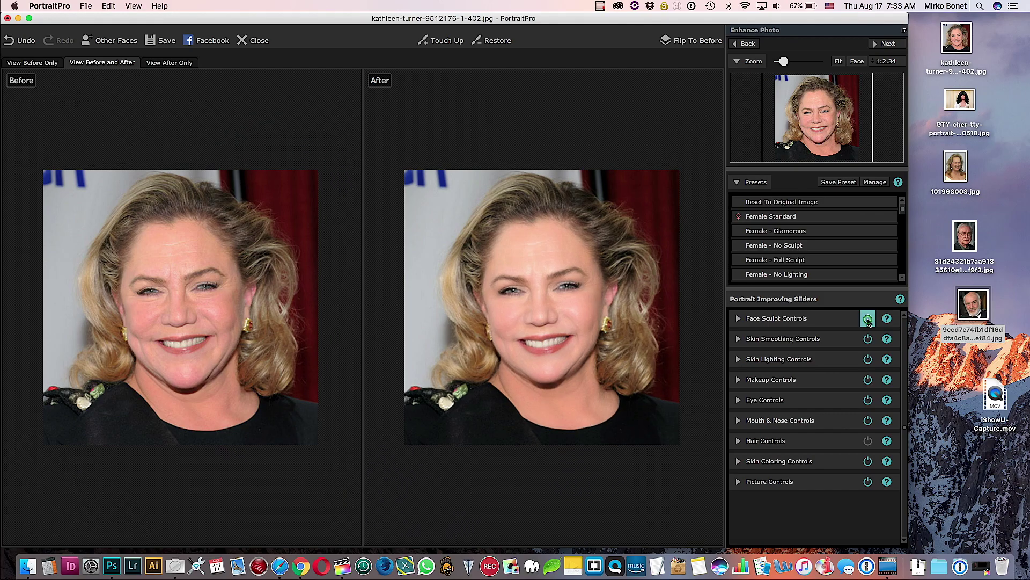
pyautogui.click(868, 319)
# Set Face Sculpt Master Fade to 59, compare with sculpting off, and keep it on
pyautogui.click(739, 320)
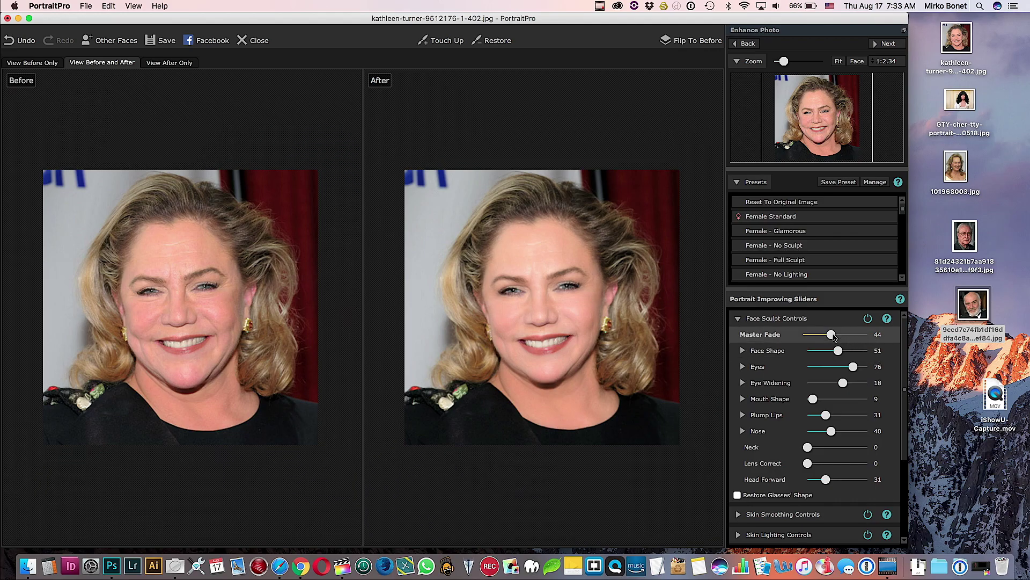
pyautogui.moveTo(833, 335)
pyautogui.mouseDown()
pyautogui.moveTo(868, 335)
pyautogui.moveTo(800, 335)
pyautogui.moveTo(841, 335)
pyautogui.mouseUp()
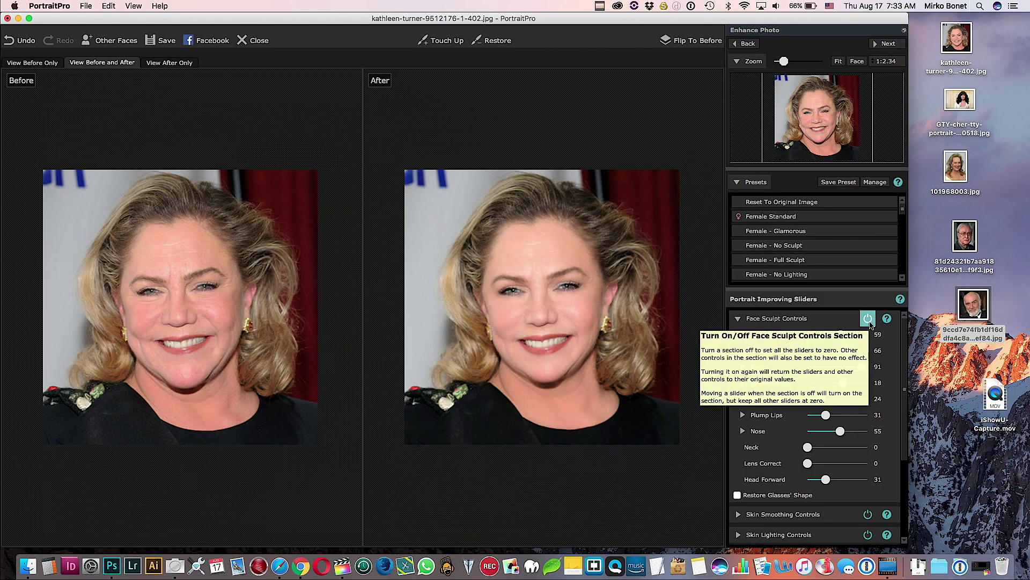
pyautogui.click(869, 320)
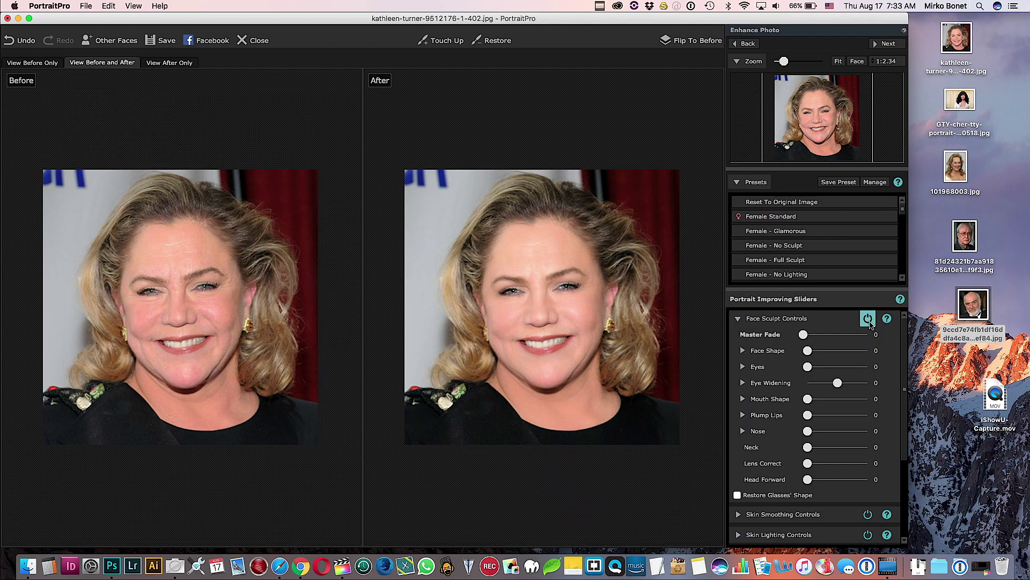
pyautogui.click(869, 320)
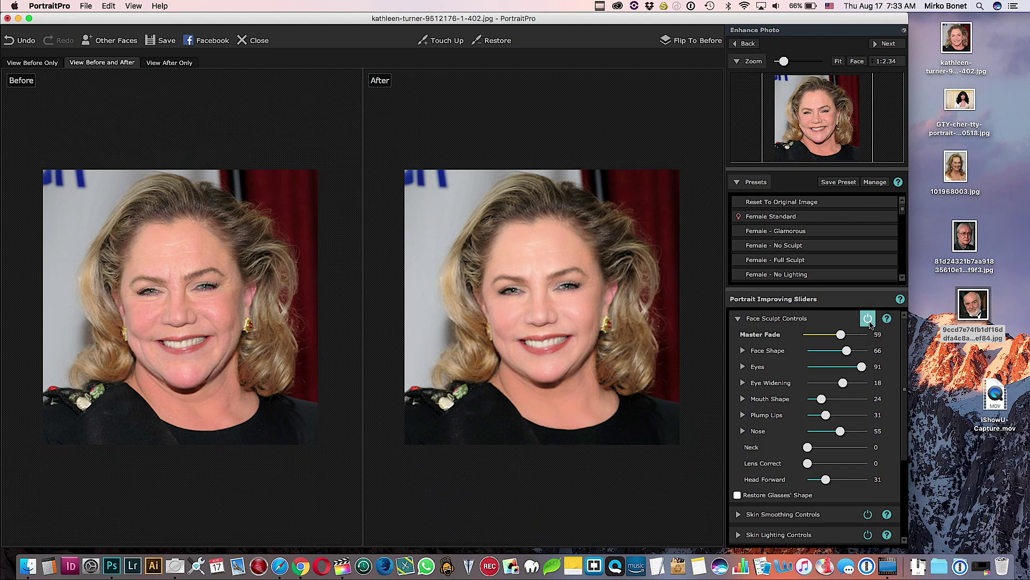
pyautogui.click(869, 320)
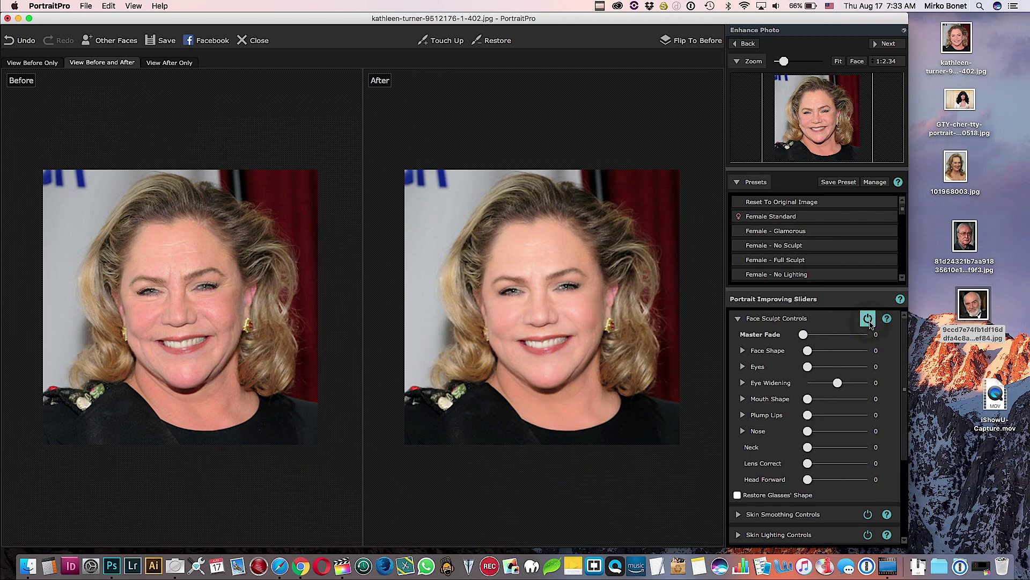
pyautogui.click(869, 320)
pyautogui.click(741, 322)
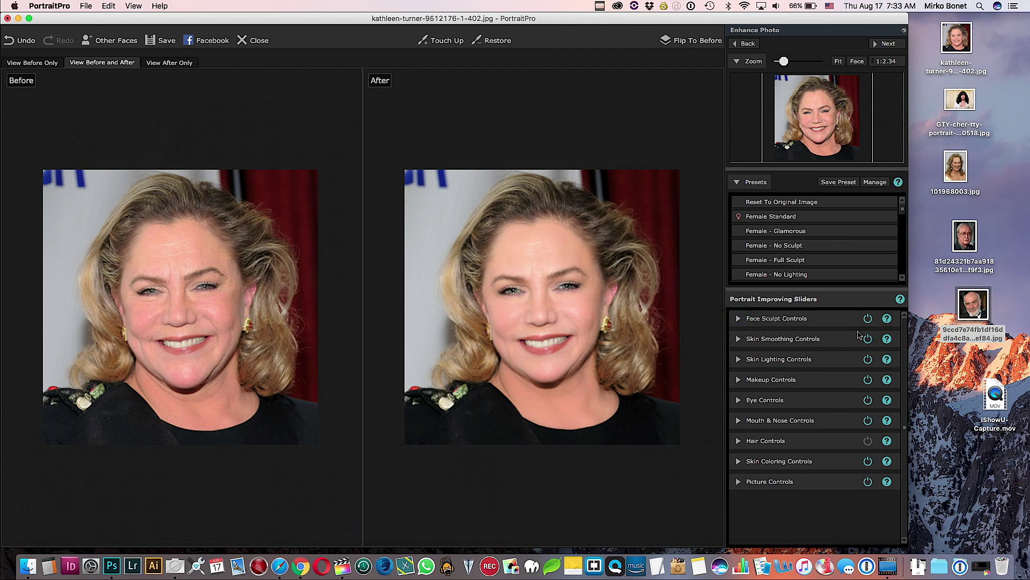
# Compare skin smoothing and lighting, then move the light source toward the left cheek
pyautogui.click(869, 338)
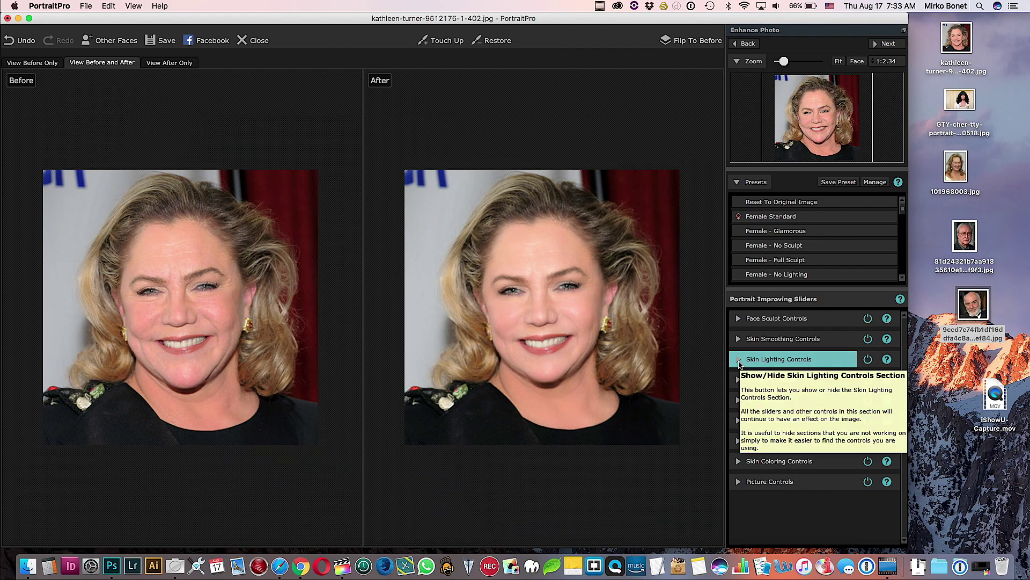
pyautogui.click(872, 360)
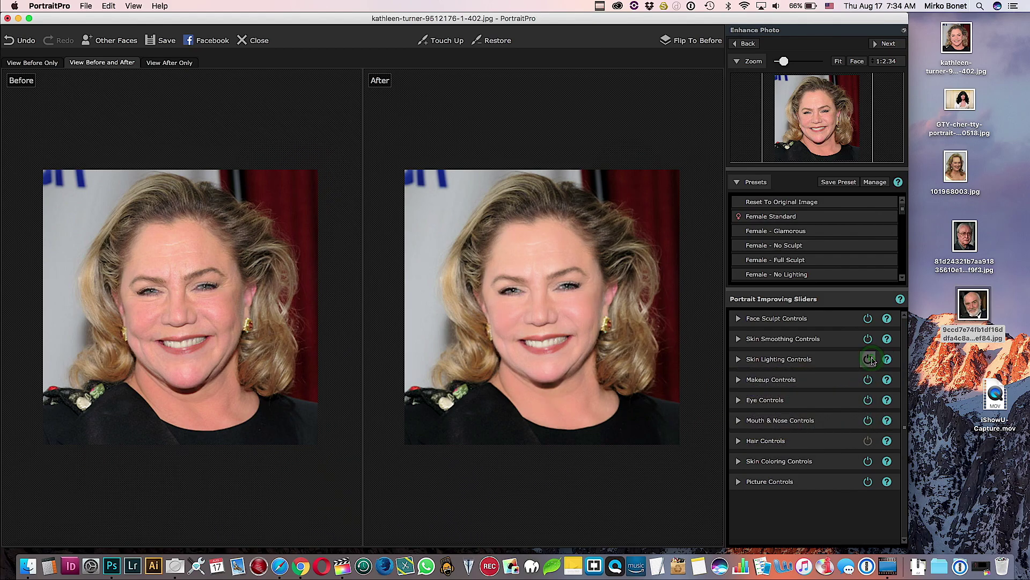
pyautogui.click(738, 363)
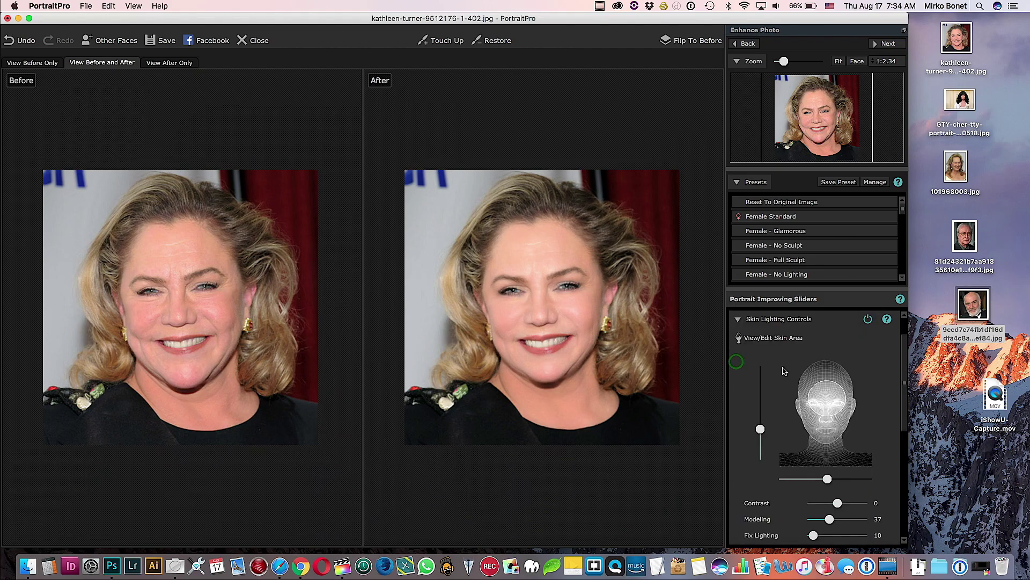
pyautogui.moveTo(835, 383)
pyautogui.mouseDown()
pyautogui.moveTo(811, 409)
pyautogui.moveTo(830, 371)
pyautogui.moveTo(785, 357)
pyautogui.moveTo(805, 376)
pyautogui.moveTo(854, 372)
pyautogui.moveTo(816, 405)
pyautogui.moveTo(822, 435)
pyautogui.moveTo(827, 389)
pyautogui.mouseUp()
pyautogui.click(740, 319)
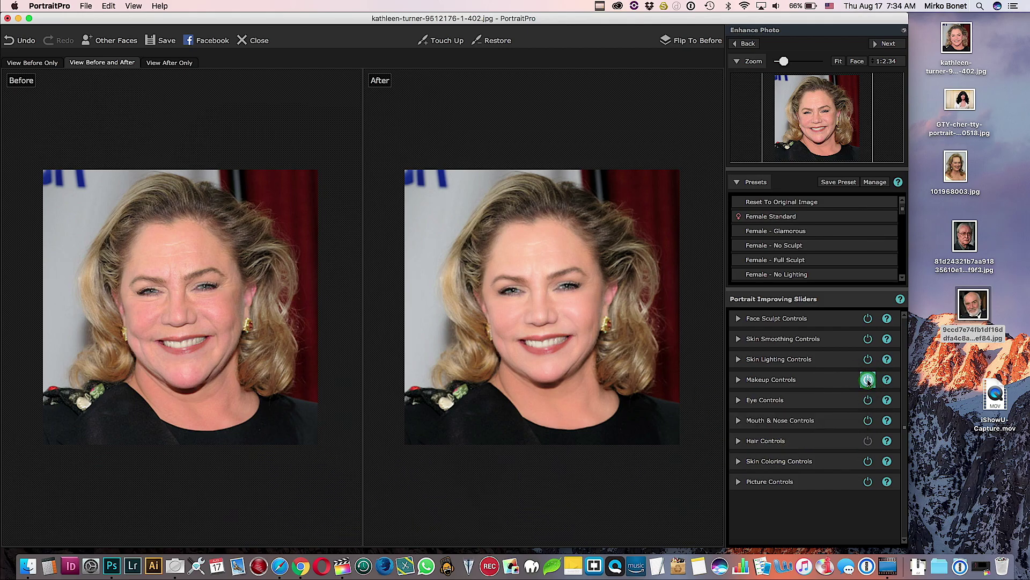
# Apply magenta lipstick at strength 30 with Texture 3
pyautogui.click(739, 380)
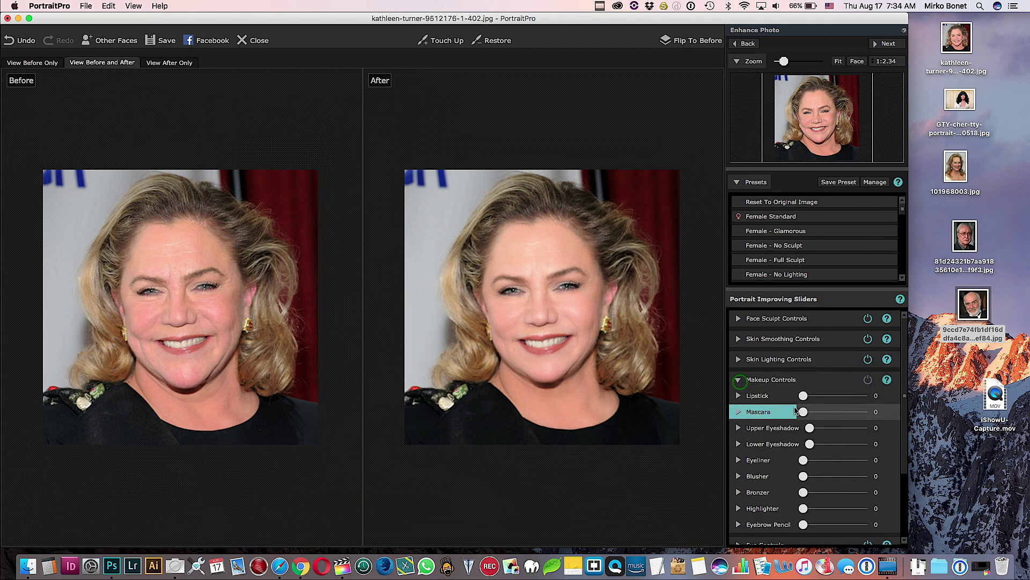
pyautogui.moveTo(804, 397); pyautogui.dragTo(821, 400)
pyautogui.moveTo(852, 453); pyautogui.dragTo(785, 455)
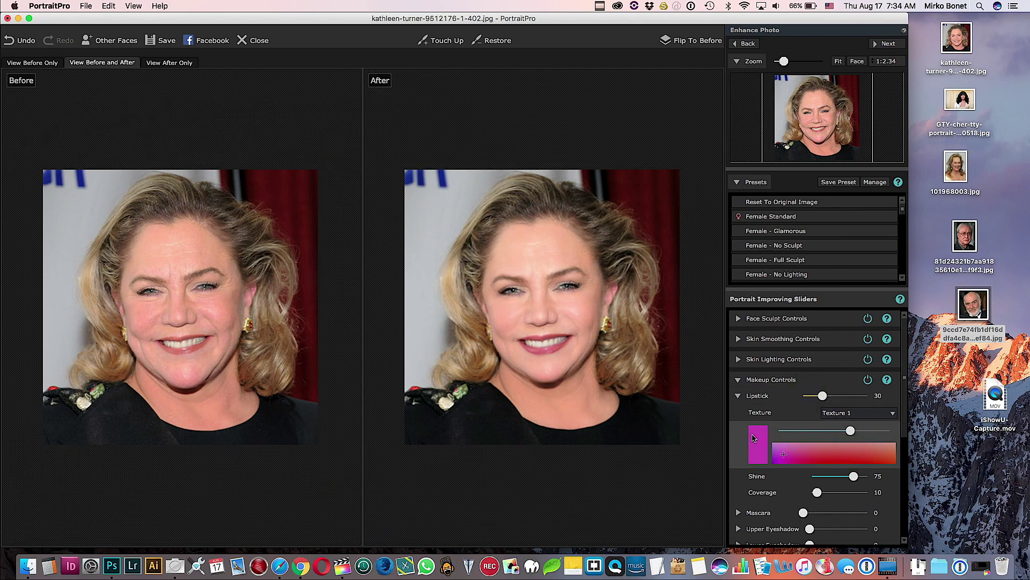
pyautogui.scroll(-2, 805, 429)
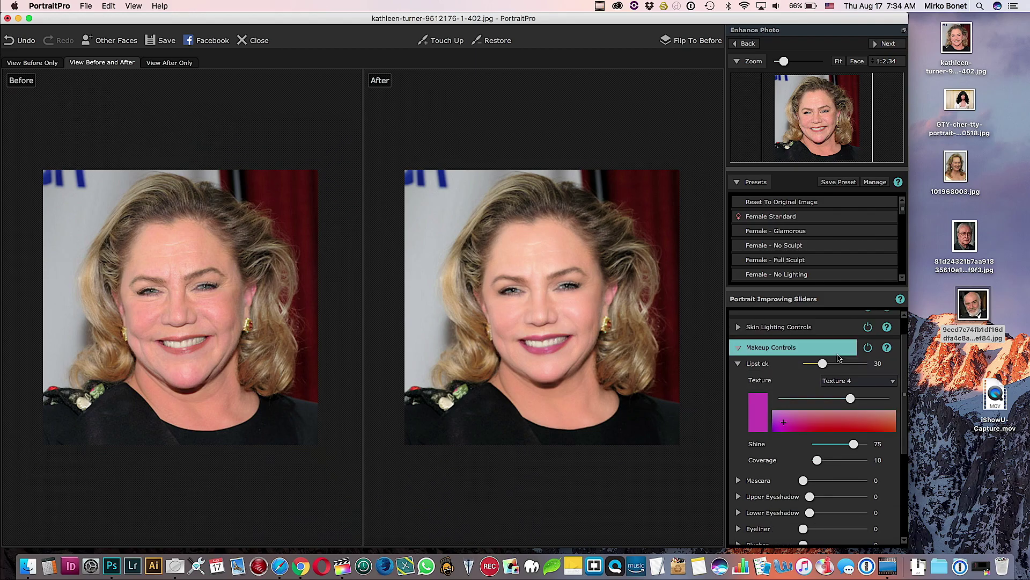
pyautogui.click(865, 380)
pyautogui.click(840, 361)
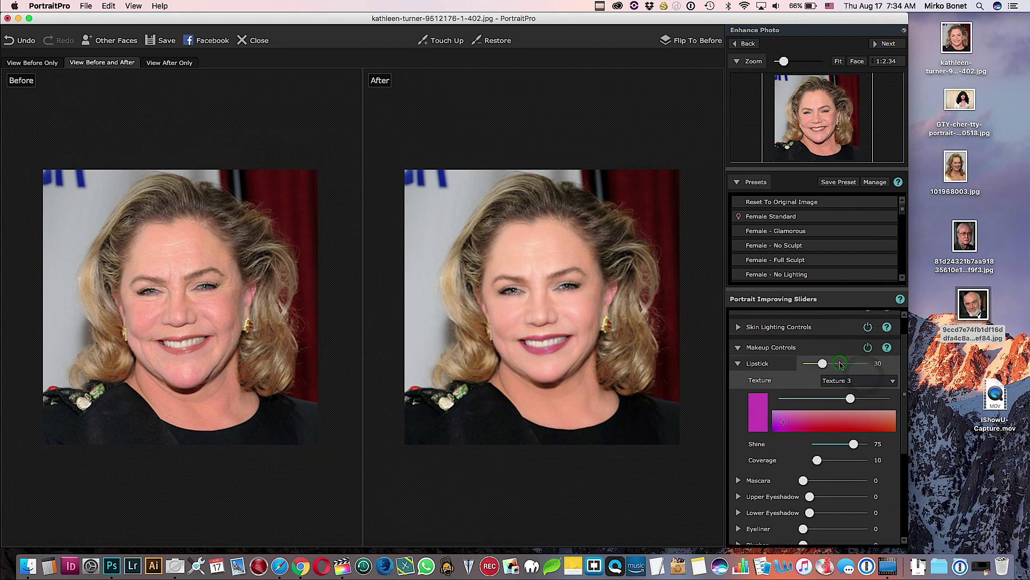
pyautogui.click(739, 363)
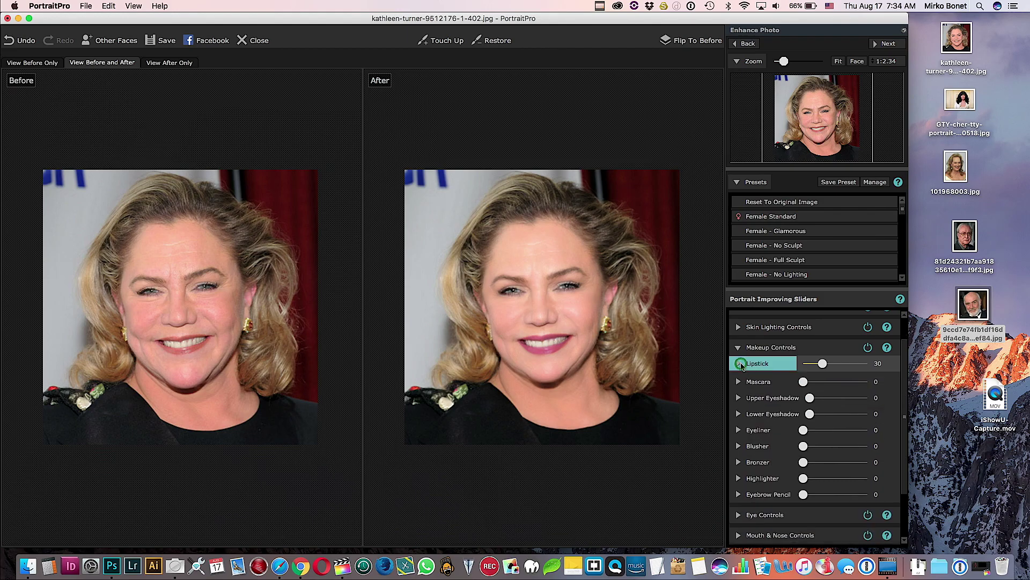
# Add mascara to the eyes at strength 36
pyautogui.click(739, 379)
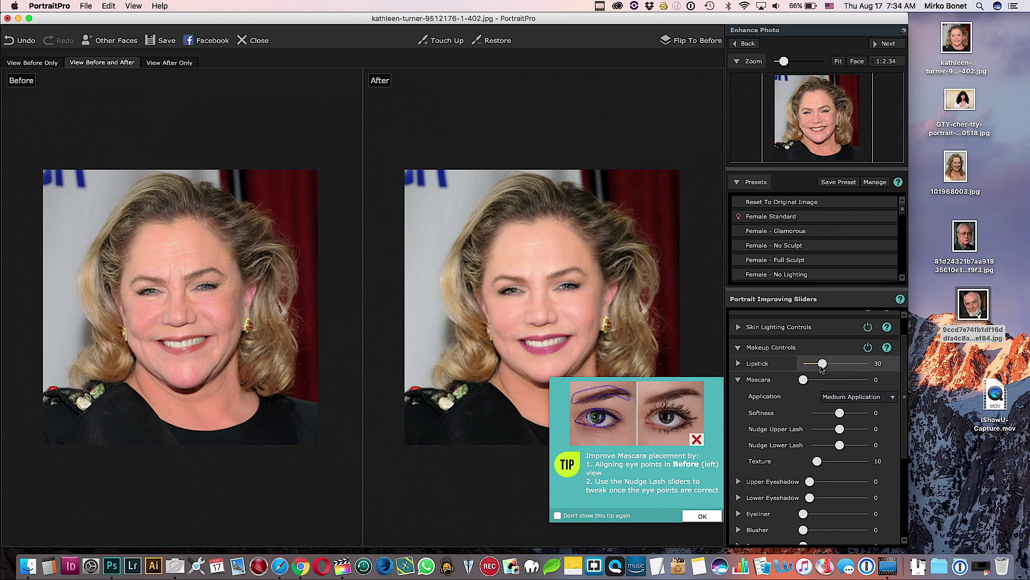
pyautogui.moveTo(804, 379); pyautogui.dragTo(826, 380)
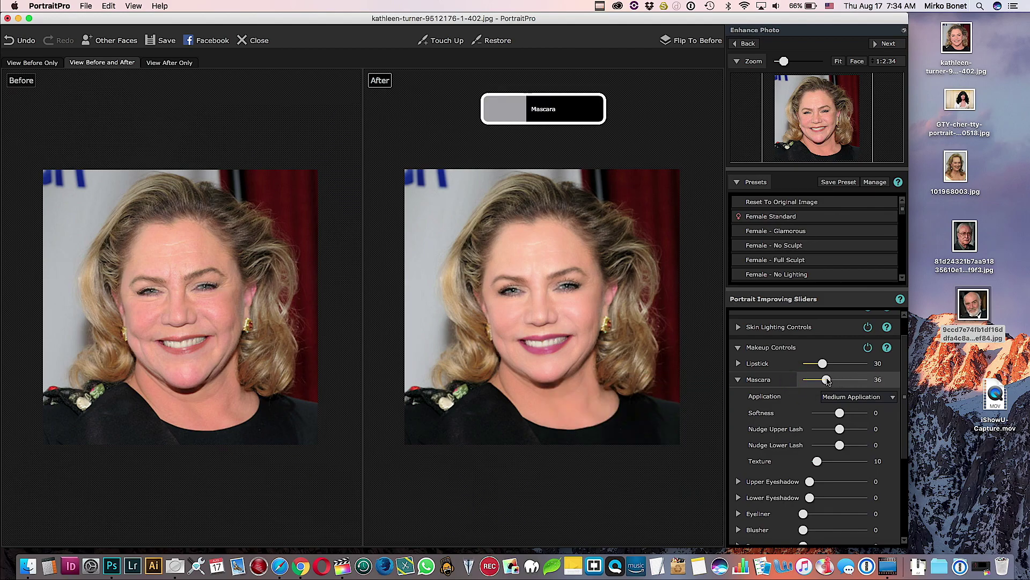
pyautogui.click(740, 350)
pyautogui.click(736, 401)
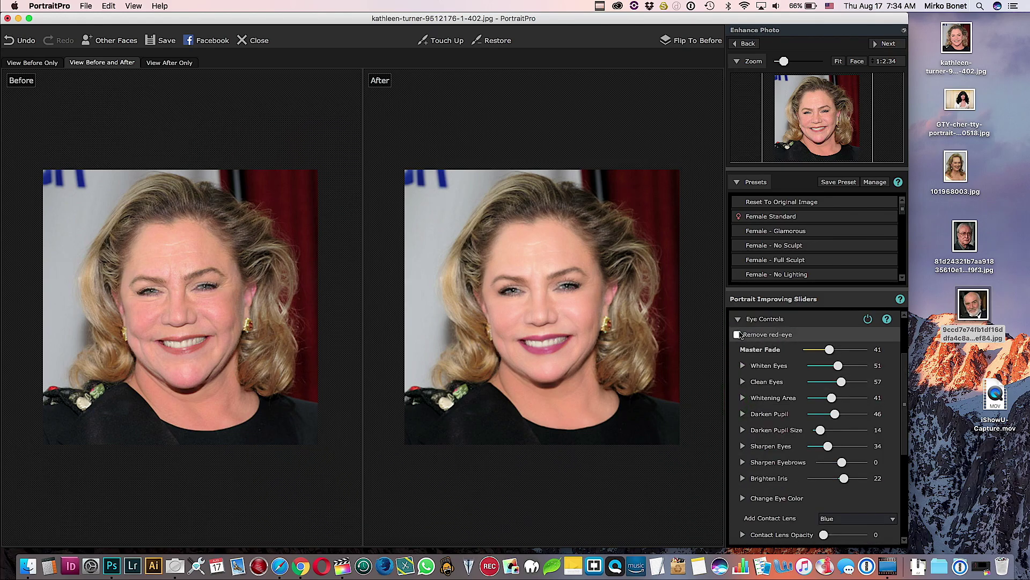
# Change the eye colour to Color 99 with Amount of Change 75
pyautogui.click(839, 367)
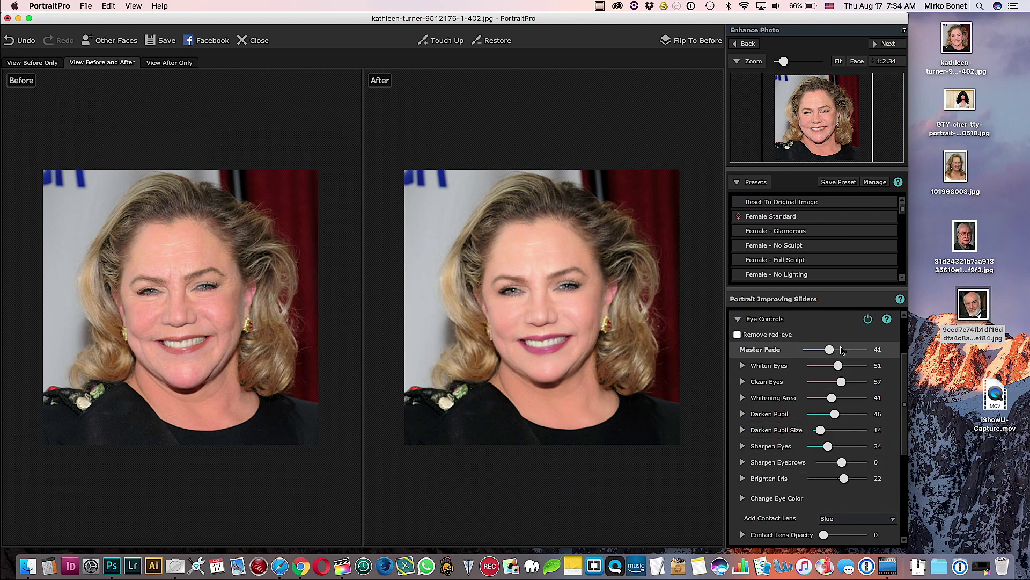
pyautogui.scroll(-5, 744, 376)
pyautogui.click(742, 373)
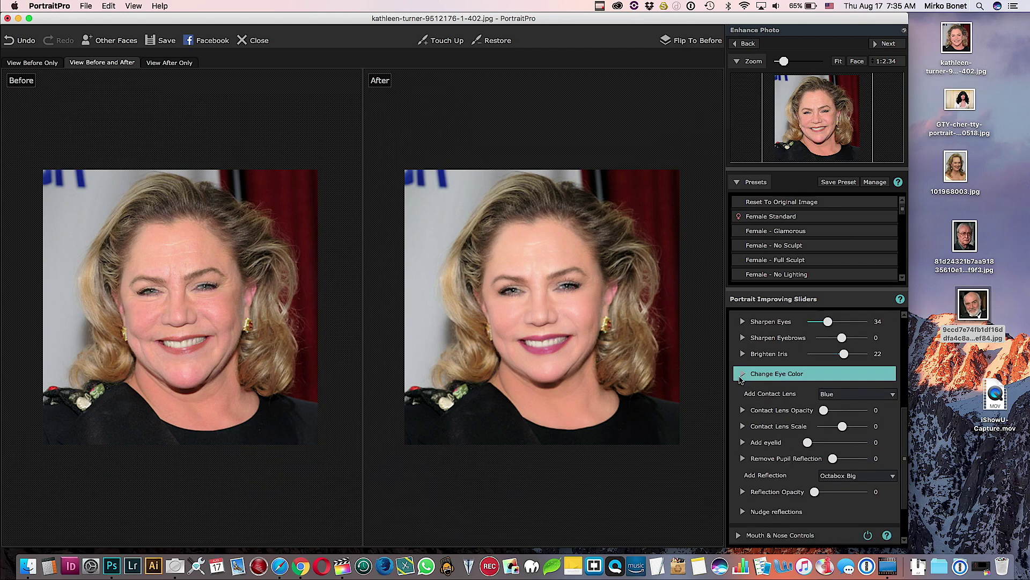
pyautogui.moveTo(820, 411); pyautogui.dragTo(867, 412)
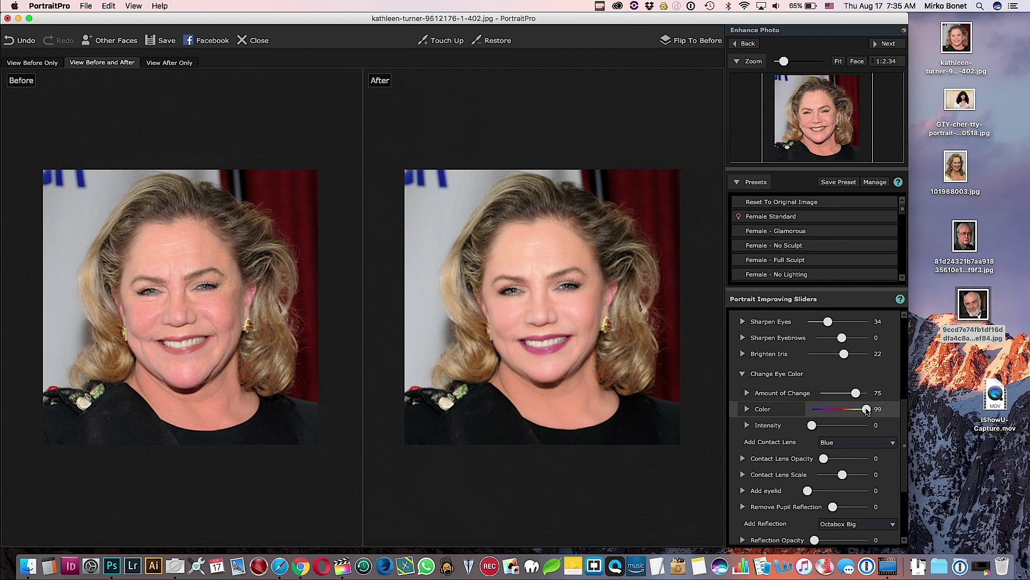
pyautogui.scroll(5, 738, 343)
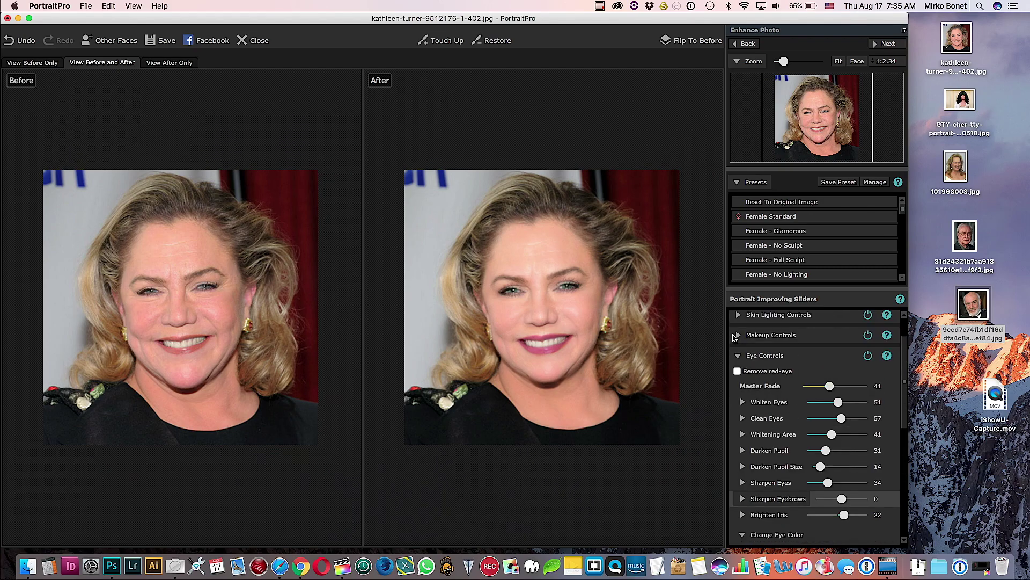
# Lower Whiten Teeth to 35 and raise Moisten Lips to 66
pyautogui.click(749, 357)
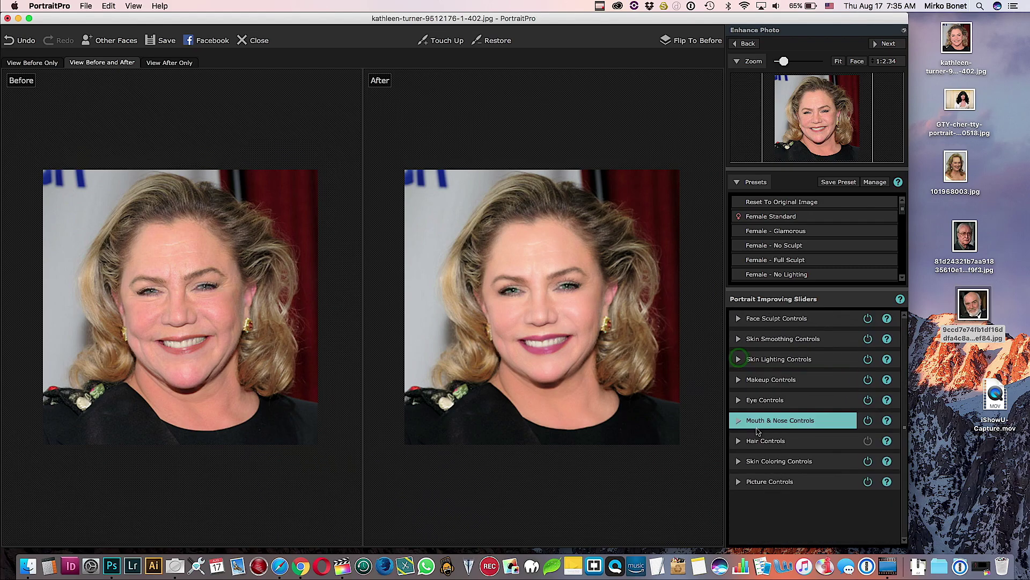
pyautogui.click(741, 420)
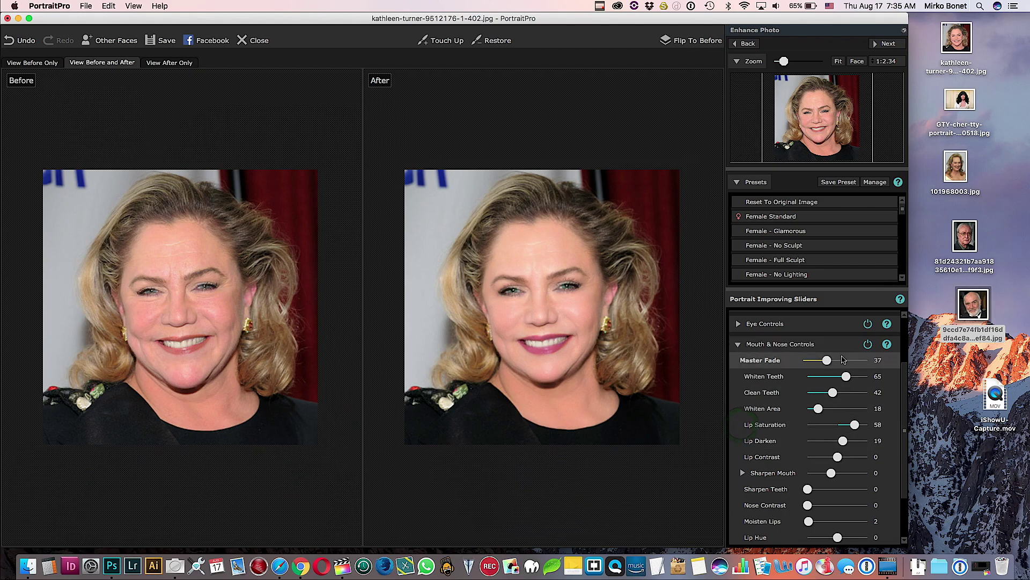
pyautogui.moveTo(846, 376); pyautogui.dragTo(791, 381)
pyautogui.scroll(-3, 791, 381)
pyautogui.moveTo(809, 455); pyautogui.dragTo(800, 455)
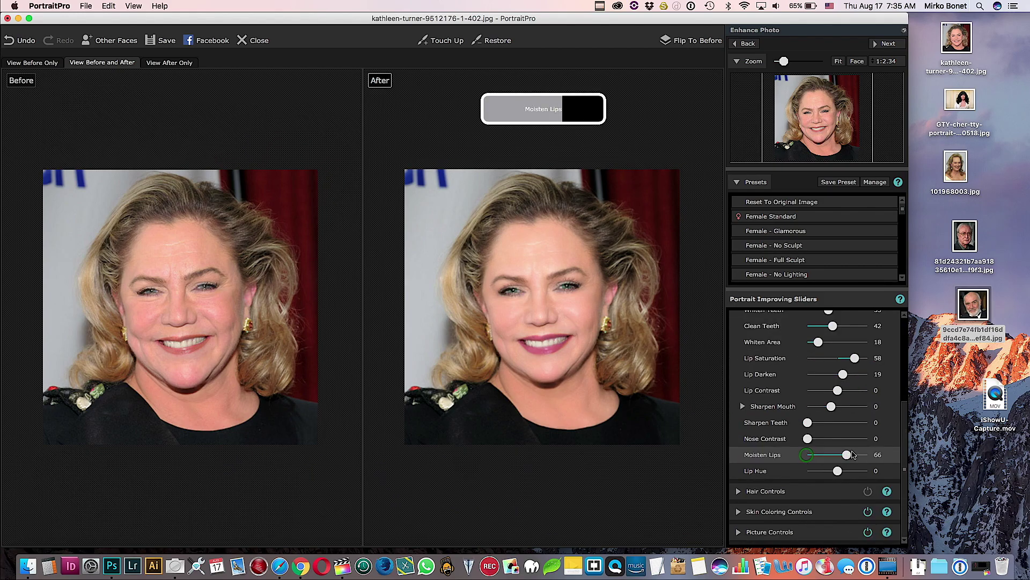
pyautogui.scroll(4, 735, 403)
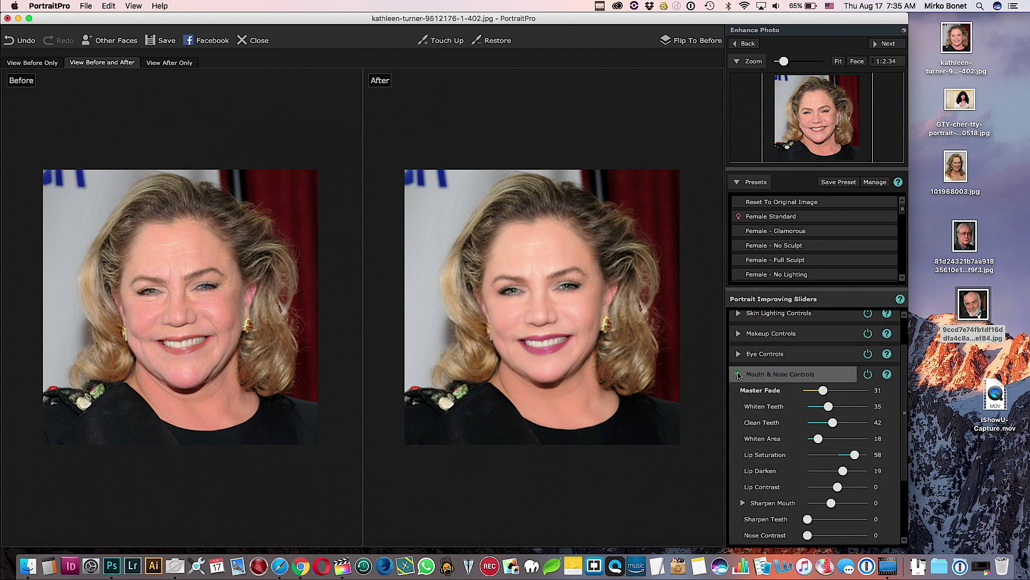
pyautogui.click(739, 374)
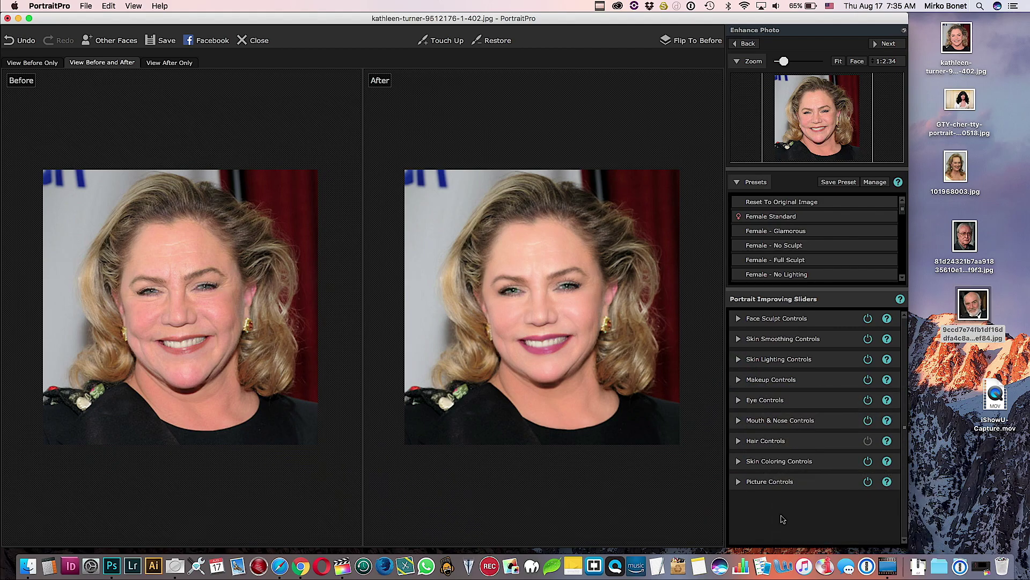
# Try reddish-brown, golden blonde and burgundy red hair recolour swatches
pyautogui.click(838, 440)
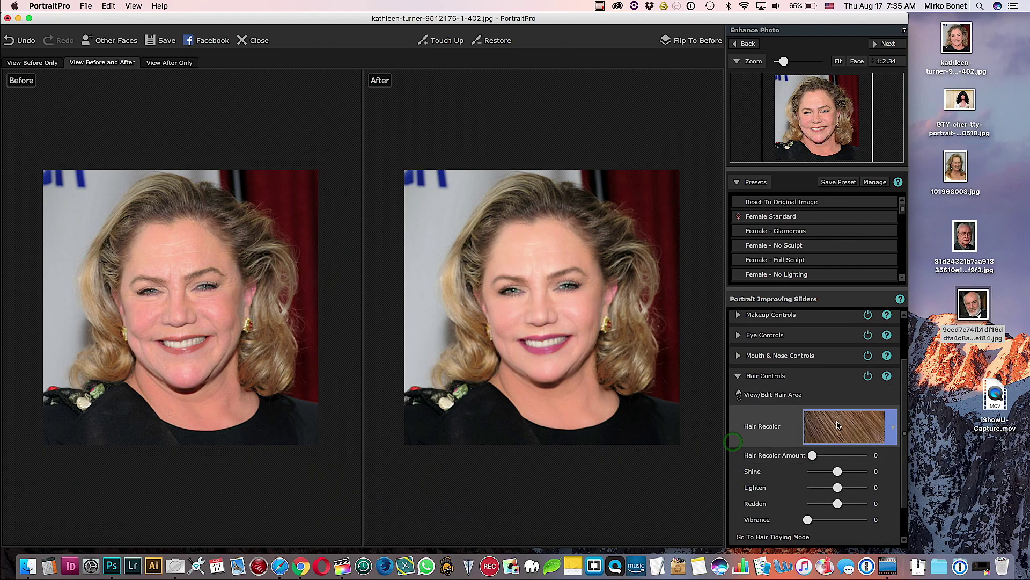
pyautogui.click(893, 430)
pyautogui.click(857, 372)
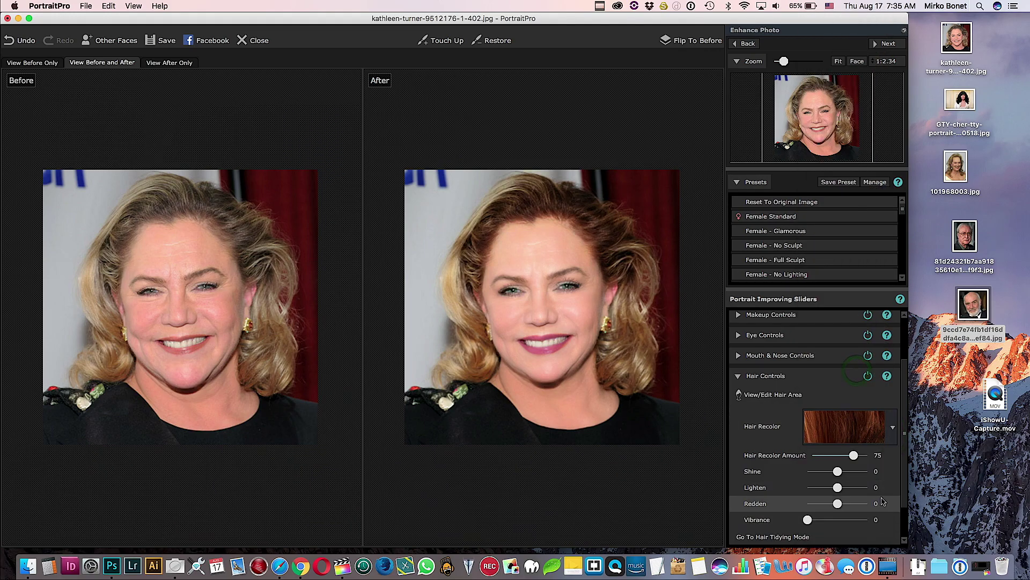
pyautogui.click(848, 430)
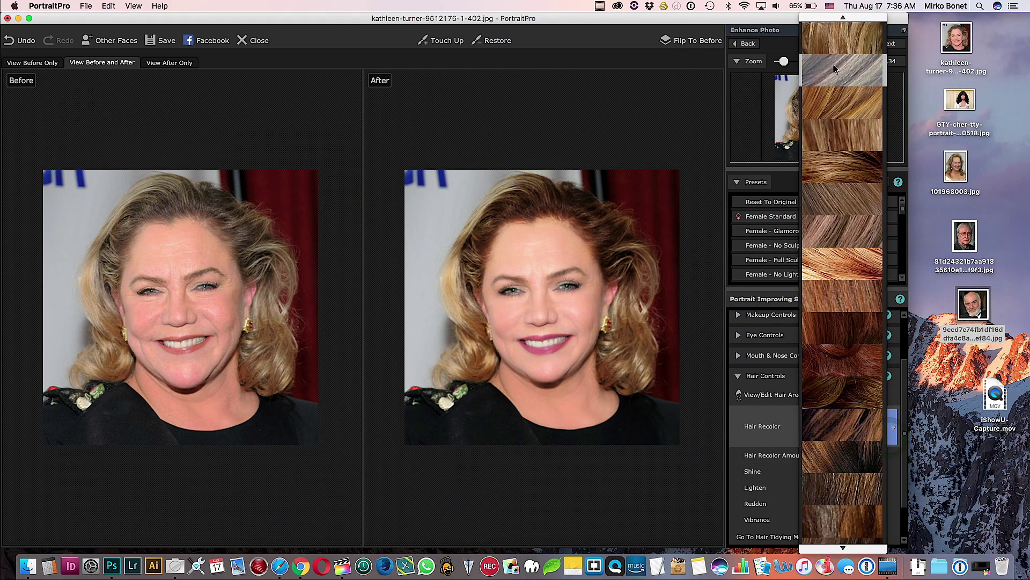
pyautogui.click(832, 104)
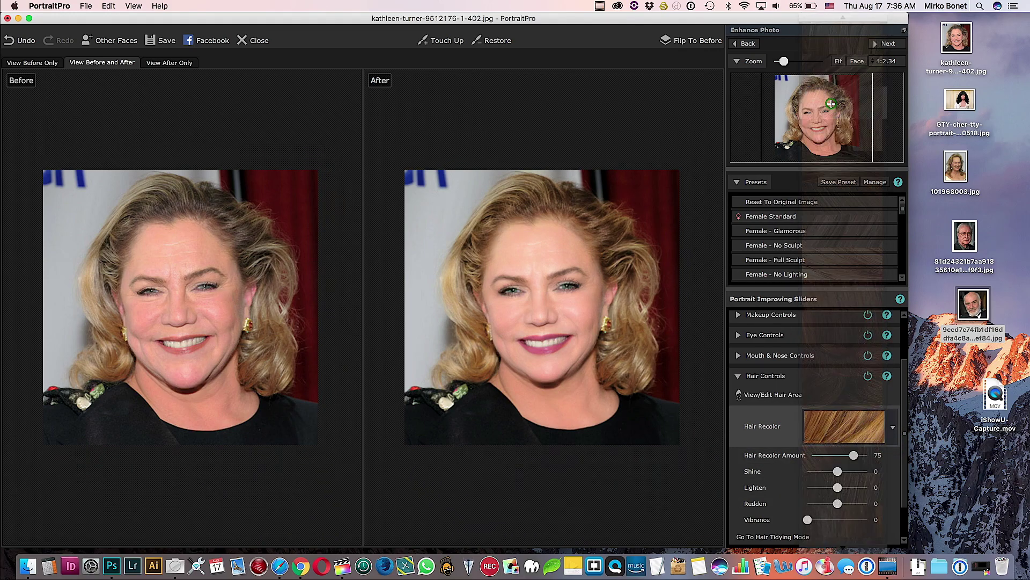
pyautogui.click(888, 437)
pyautogui.scroll(-3, 831, 436)
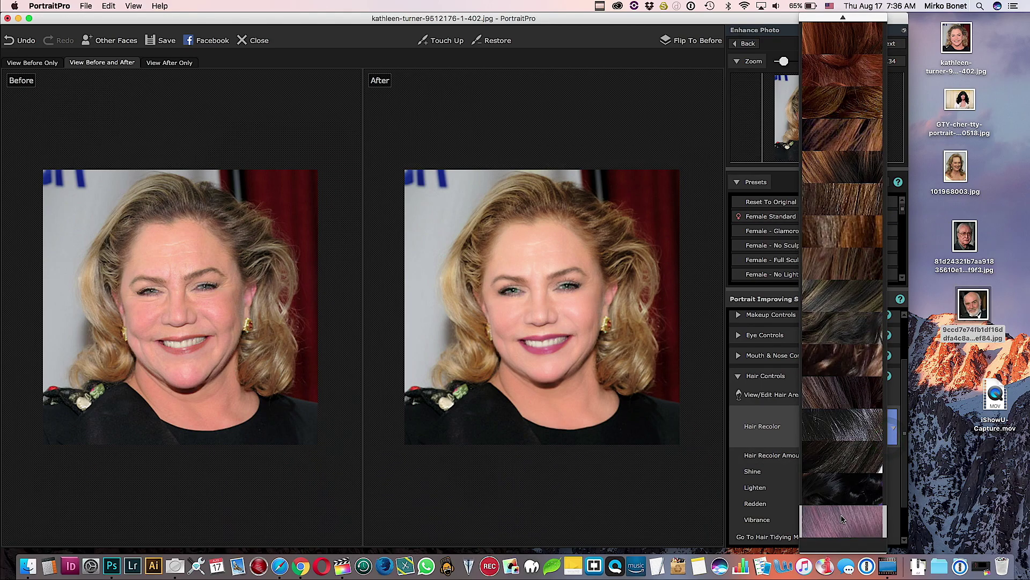
pyautogui.click(834, 433)
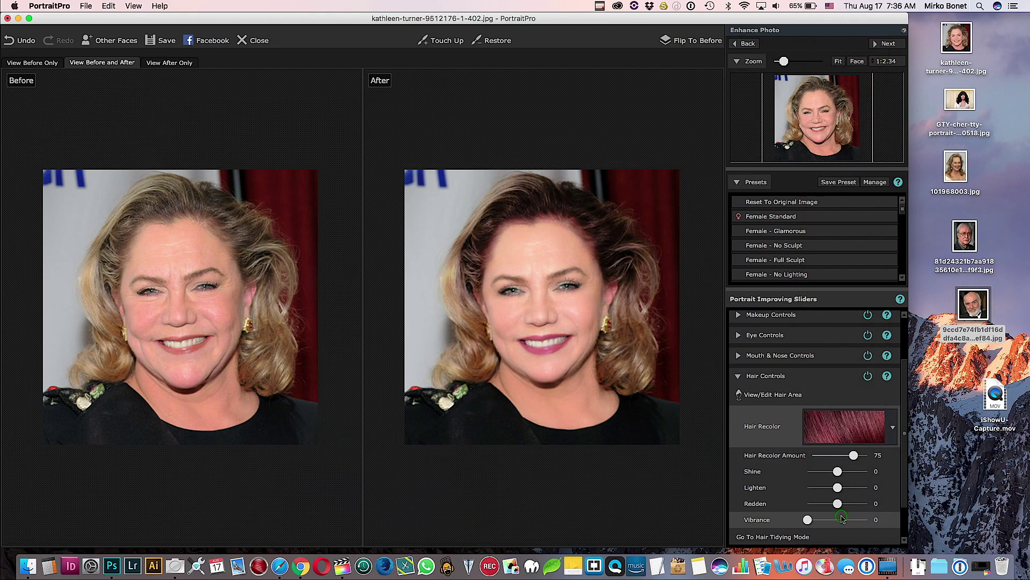
# Set Hair Recolor Amount to 0 to restore the natural blonde hair
pyautogui.click(740, 377)
pyautogui.click(736, 456)
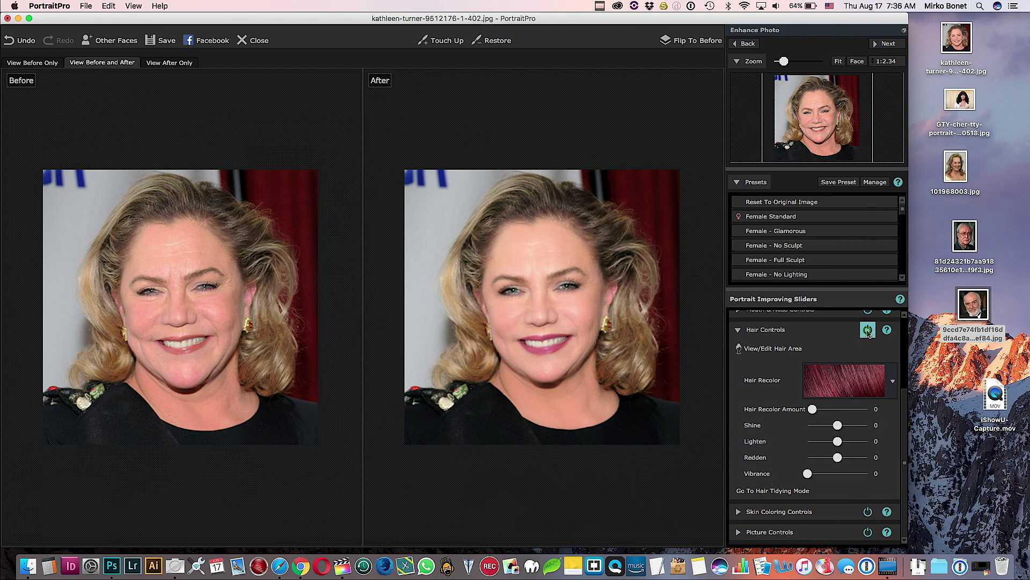
pyautogui.moveTo(856, 409); pyautogui.dragTo(813, 409)
# Disable Skin Coloring and confirm the Picture Controls all sit at 0
pyautogui.click(744, 329)
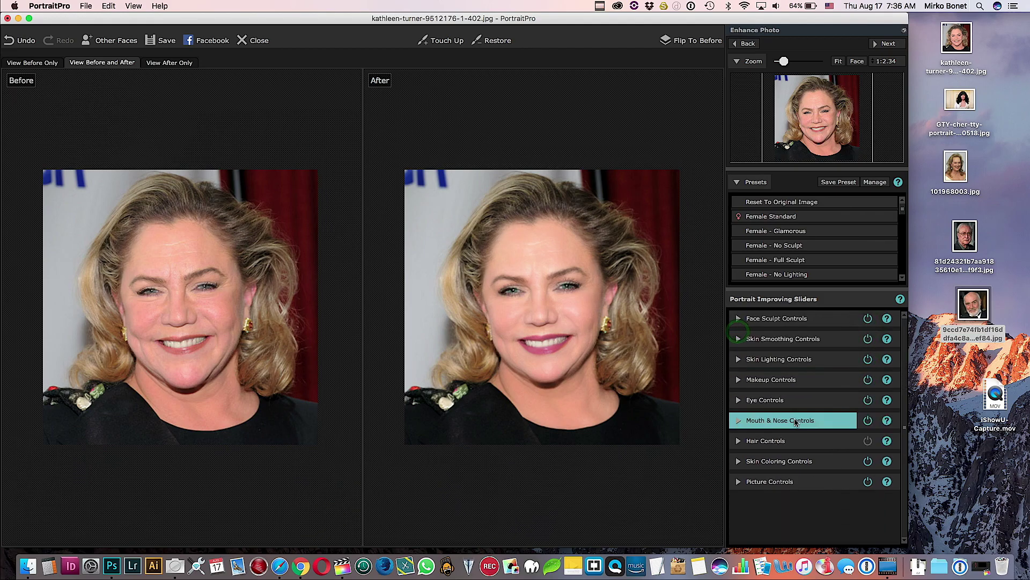
pyautogui.click(736, 465)
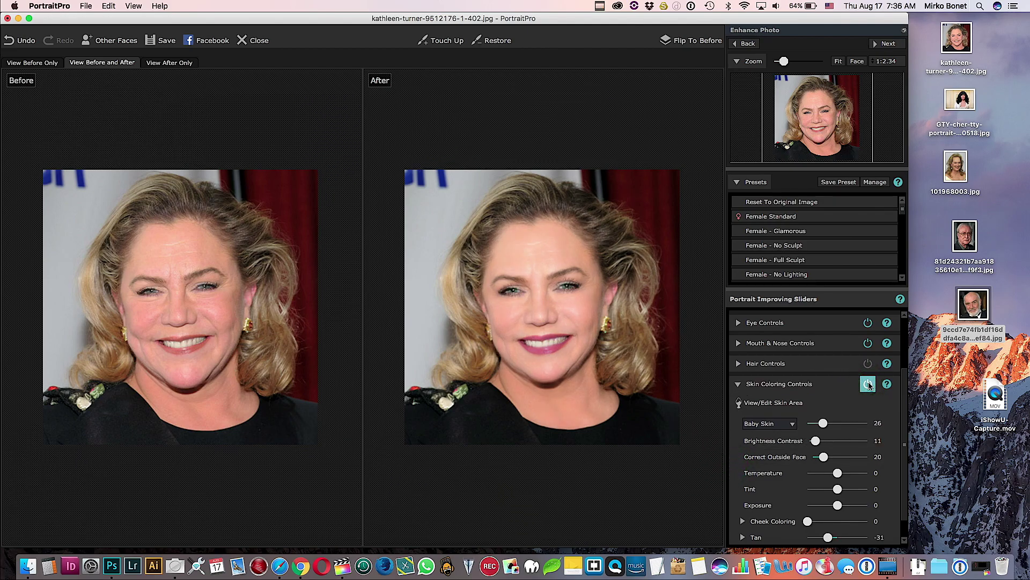
pyautogui.click(869, 384)
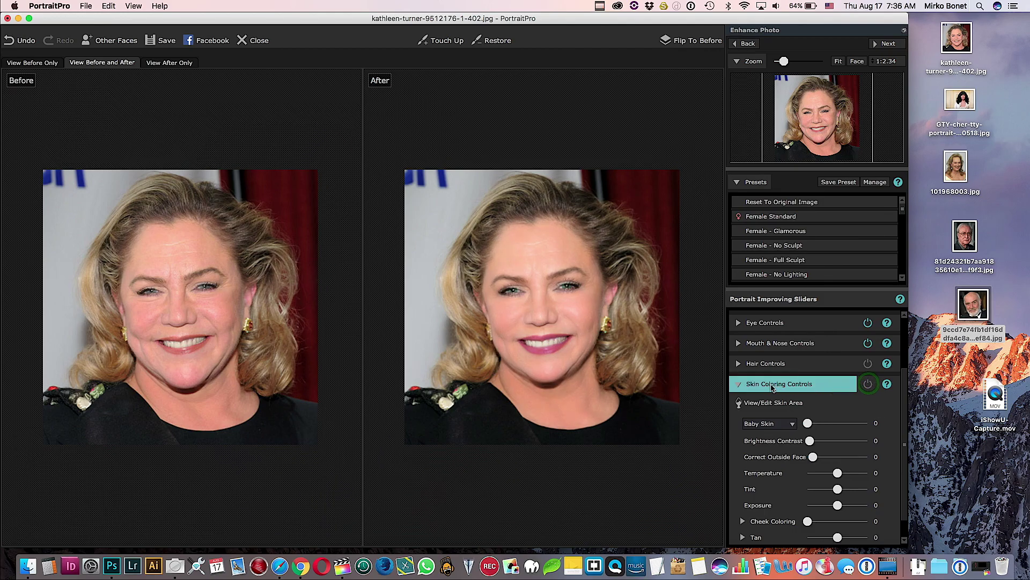
pyautogui.click(739, 482)
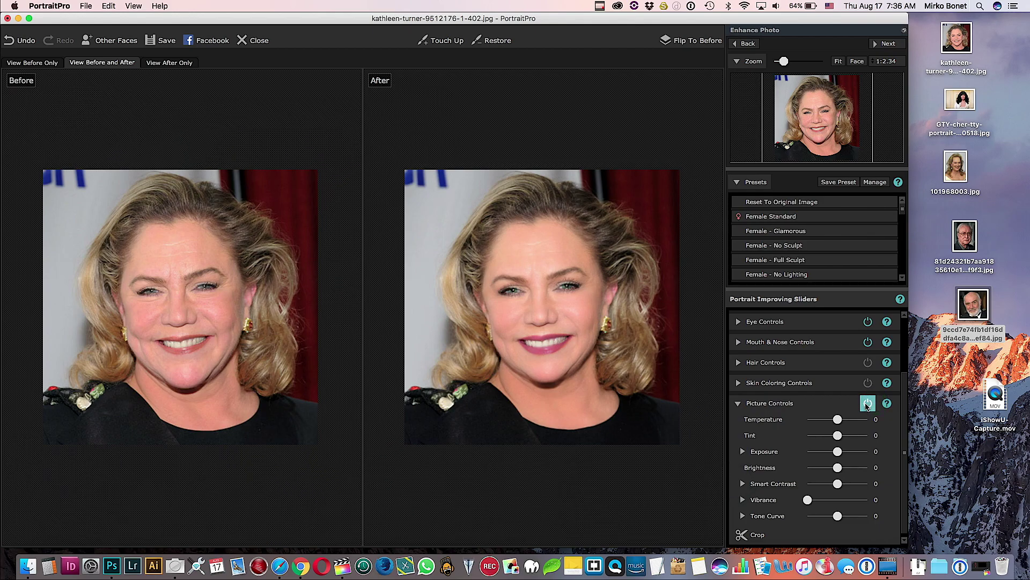
pyautogui.click(789, 404)
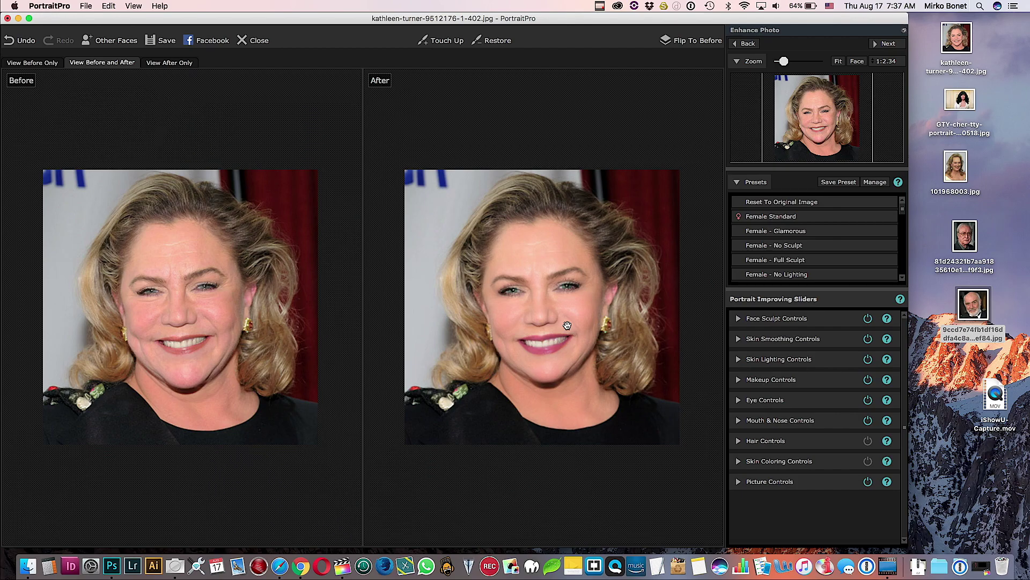
# Close the first portrait without saving the retouching changes
pyautogui.click(86, 6)
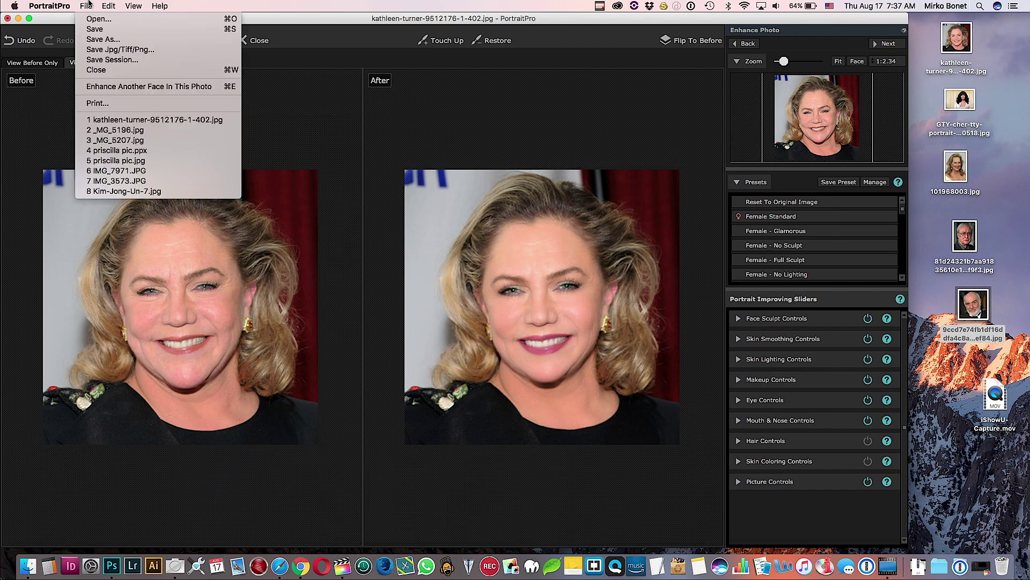
pyautogui.click(122, 69)
pyautogui.click(427, 292)
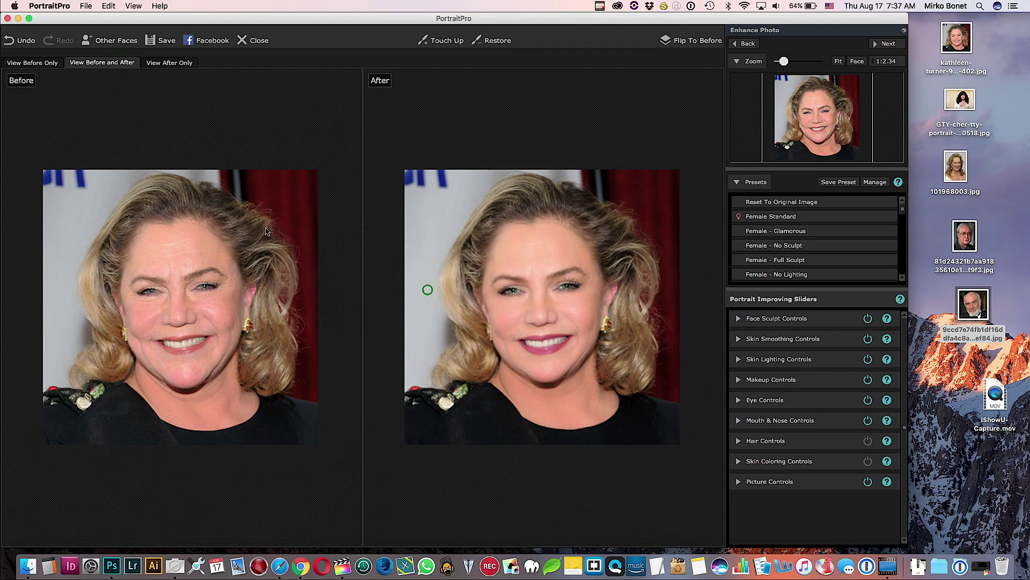
# Open the GTY-cher photo of the dark-haired woman from the Desktop
pyautogui.click(87, 6)
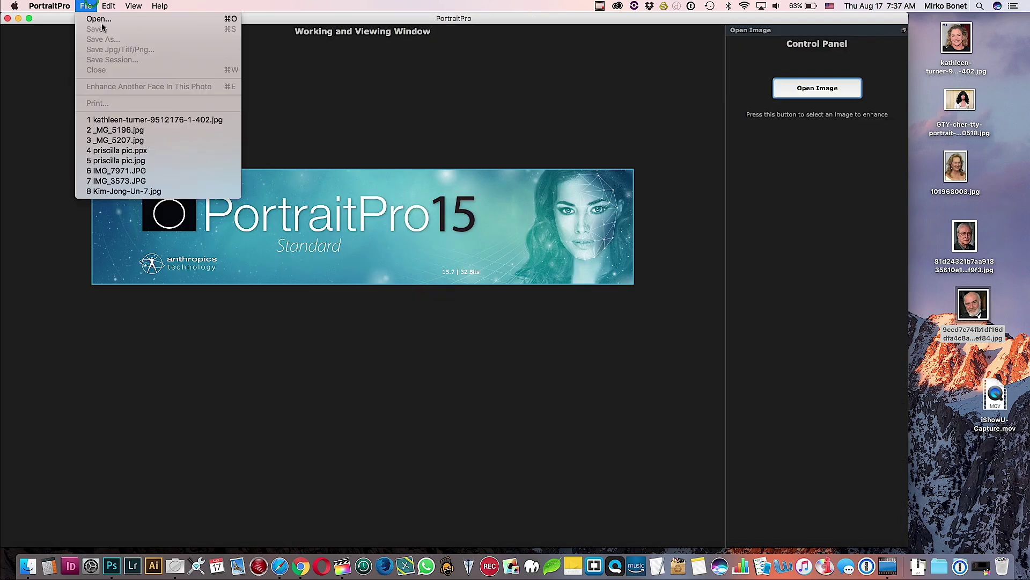
pyautogui.click(102, 19)
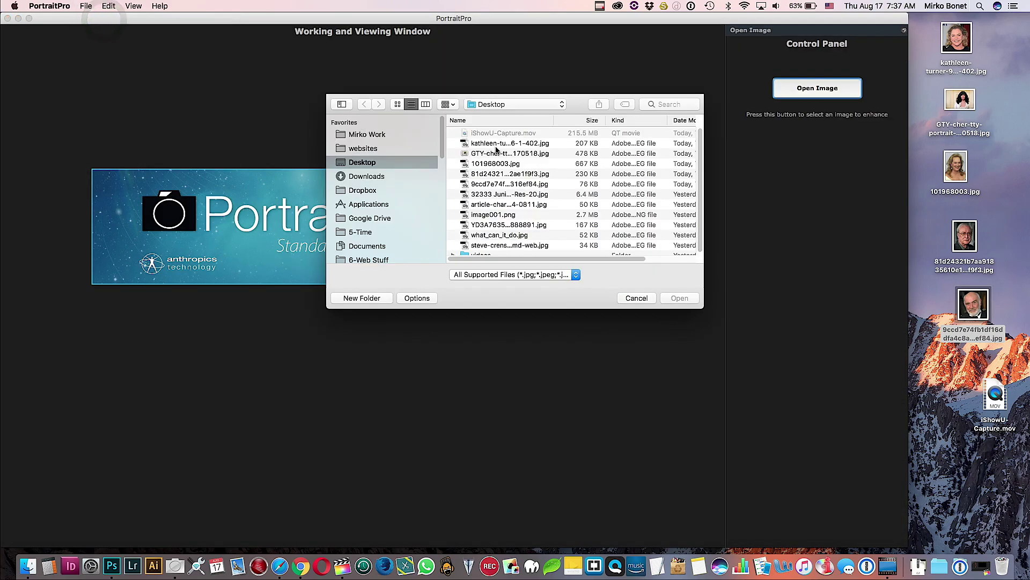
pyautogui.click(486, 155)
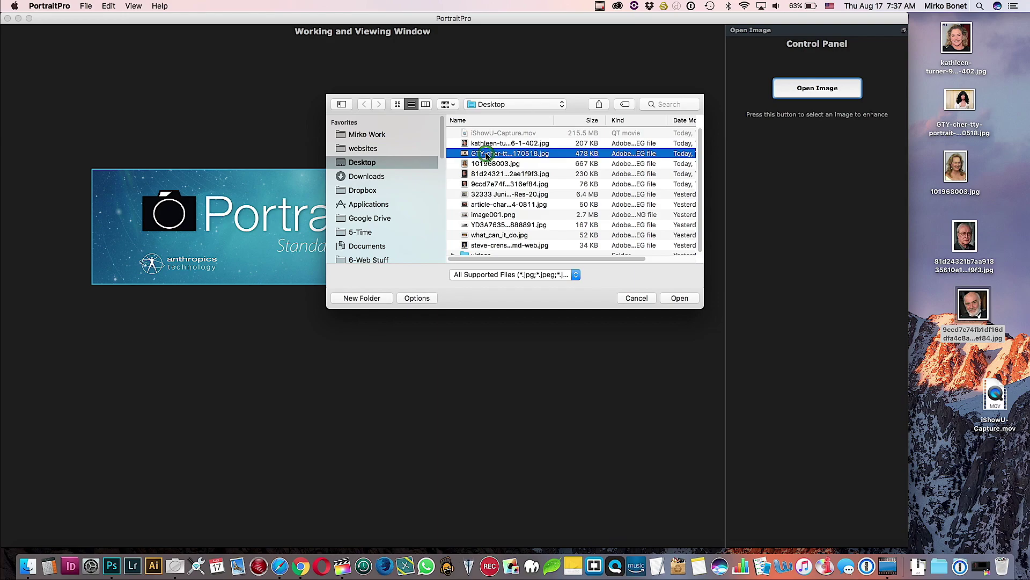
pyautogui.press('space')
pyautogui.press('space')
pyautogui.click(699, 298)
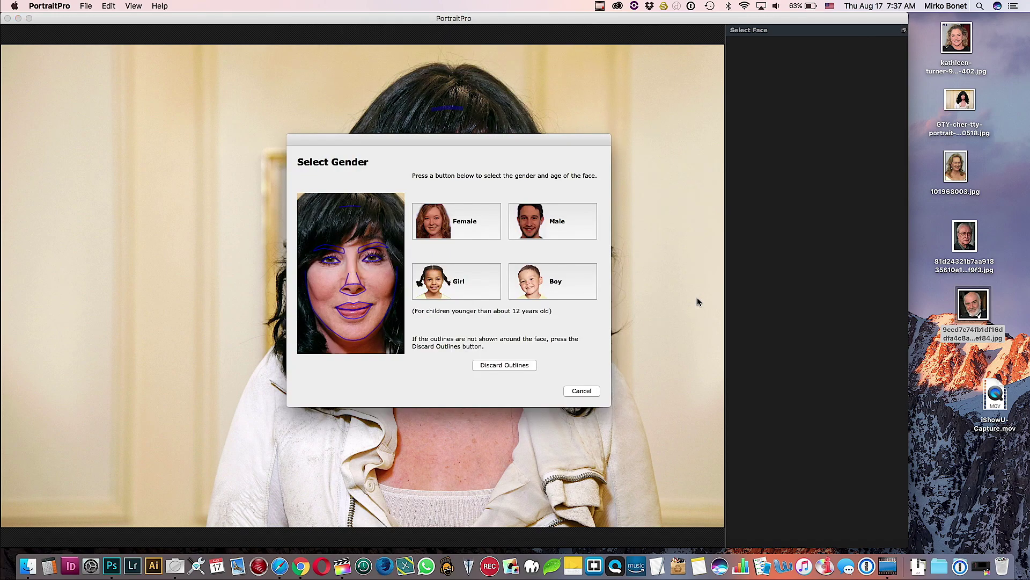
pyautogui.click(465, 240)
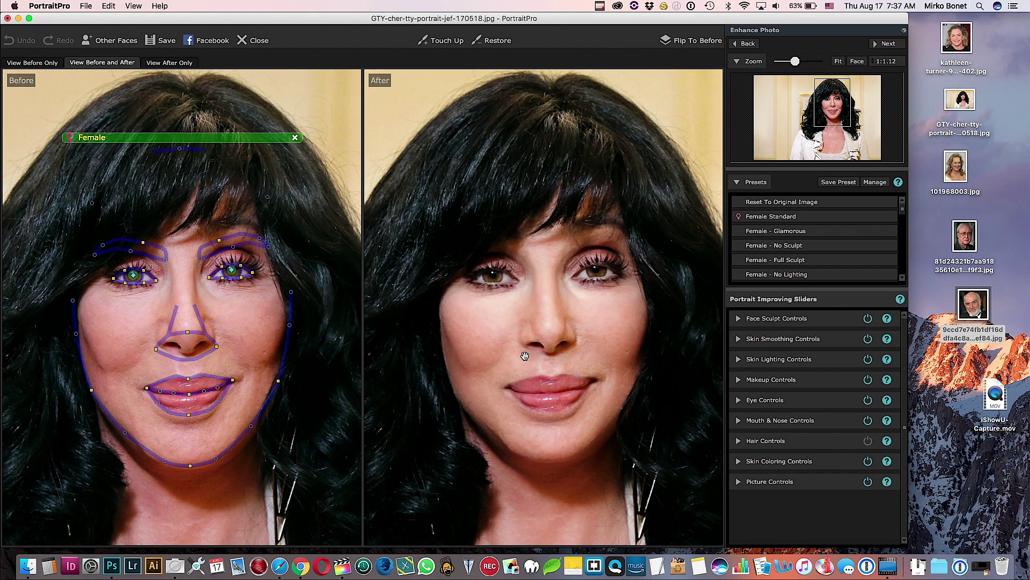
pyautogui.scroll(-3, 536, 351)
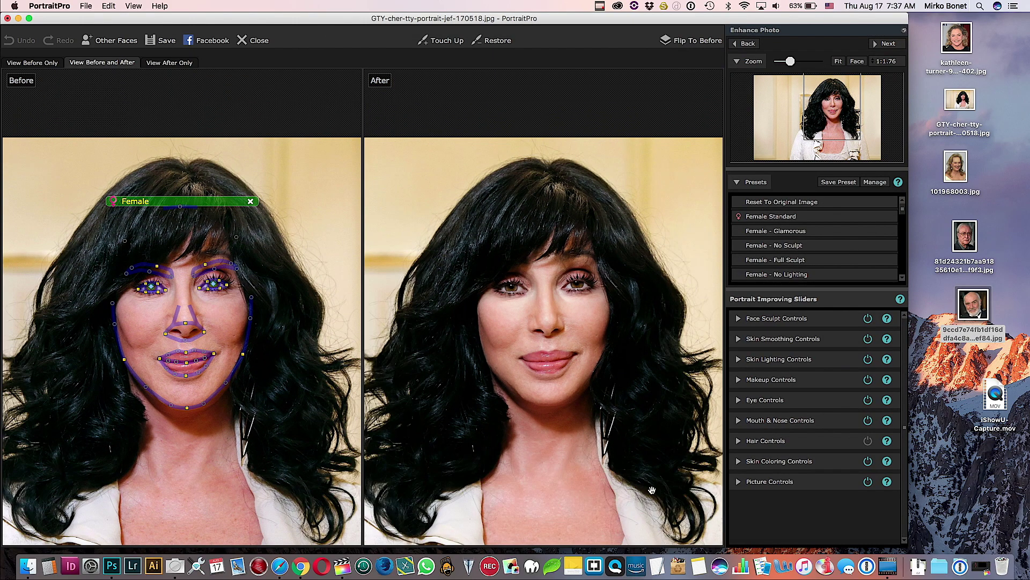
pyautogui.click(186, 339)
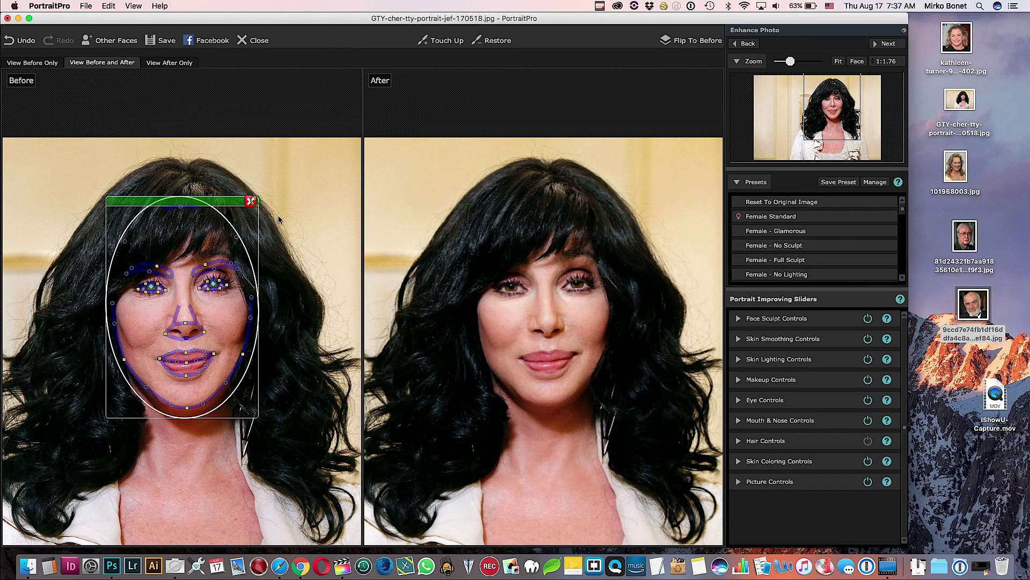
pyautogui.click(251, 201)
pyautogui.click(468, 299)
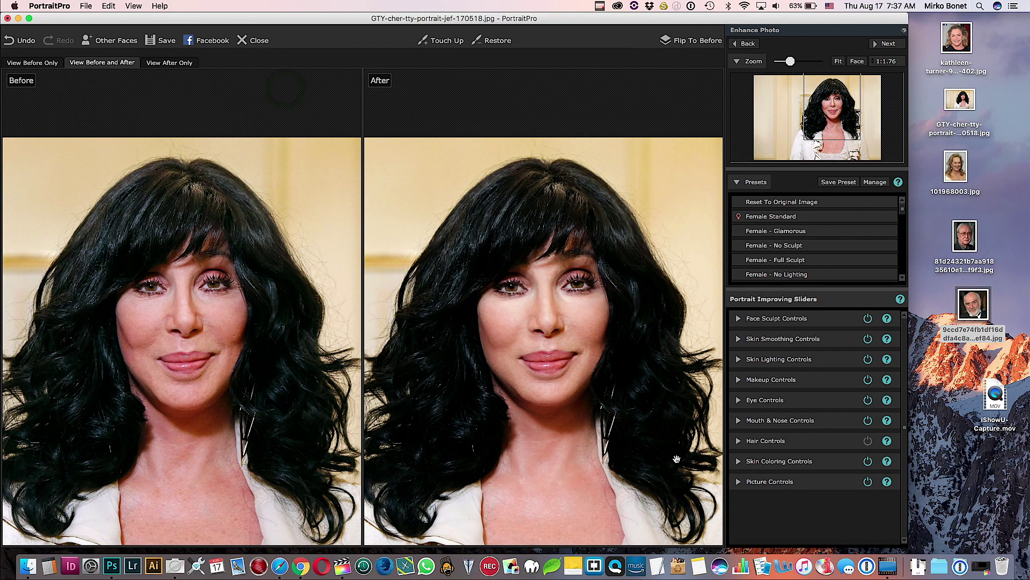
# Set the Face Sculpt Master Fade to 74 after briefly trying 100, then fold the section
pyautogui.scroll(-3, 628, 405)
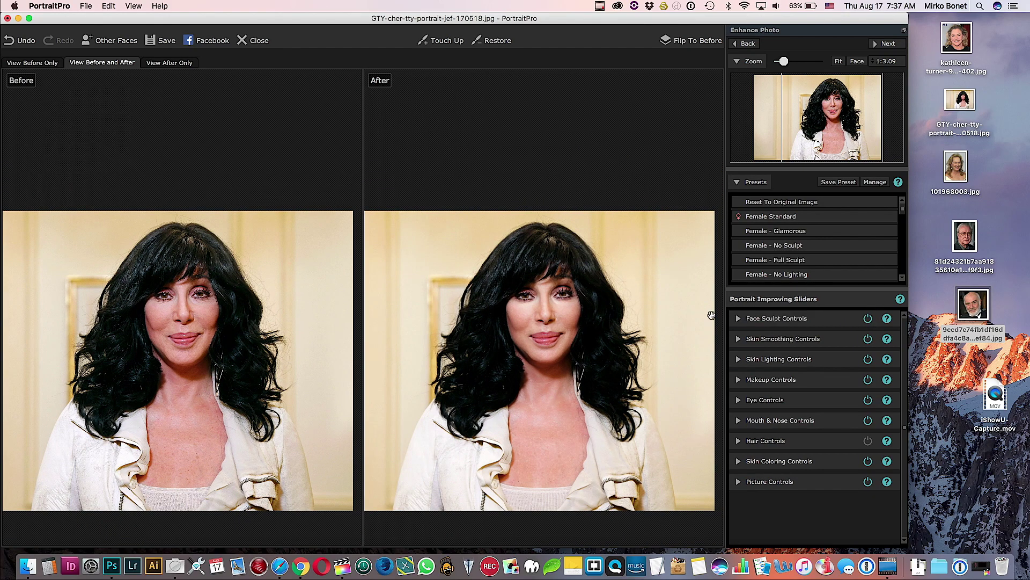
pyautogui.click(739, 319)
pyautogui.moveTo(832, 335); pyautogui.dragTo(870, 337)
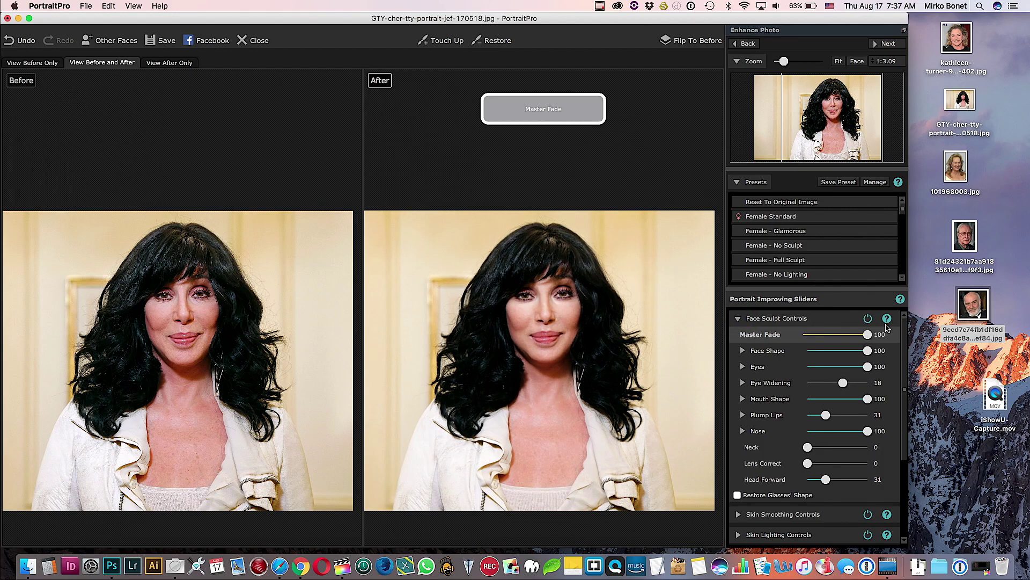
pyautogui.moveTo(868, 335); pyautogui.dragTo(852, 336)
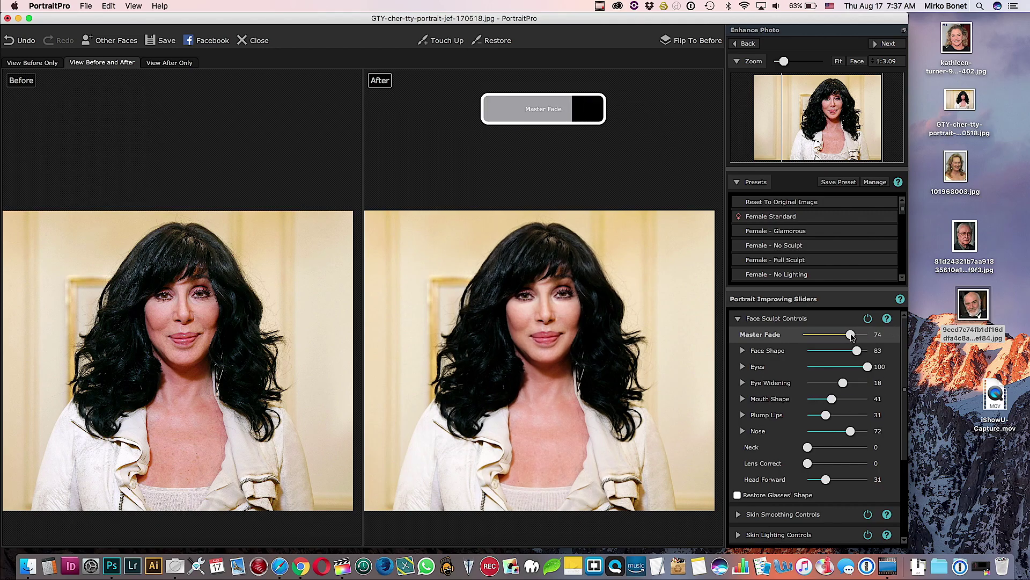
pyautogui.click(742, 322)
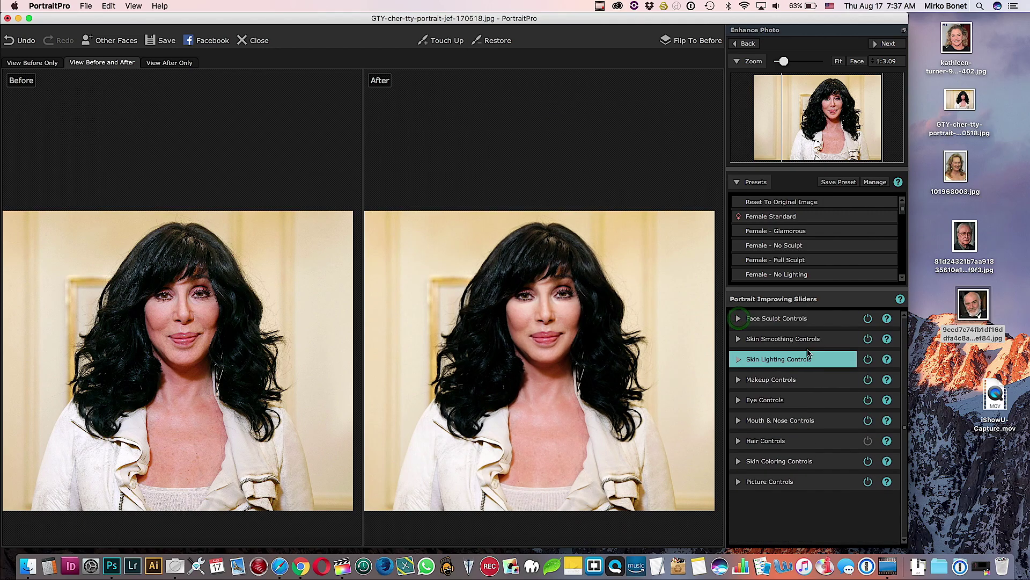
# Raise the Skin Smoothing Master Fade to 100, maxing Imperfections and Thin Wrinkles
pyautogui.click(787, 343)
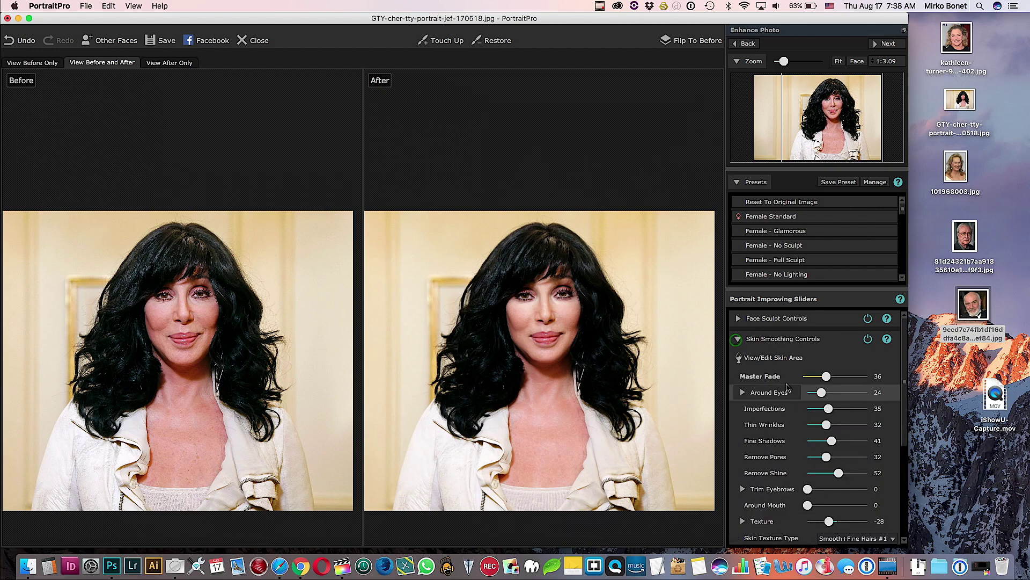
pyautogui.moveTo(847, 358); pyautogui.dragTo(873, 359)
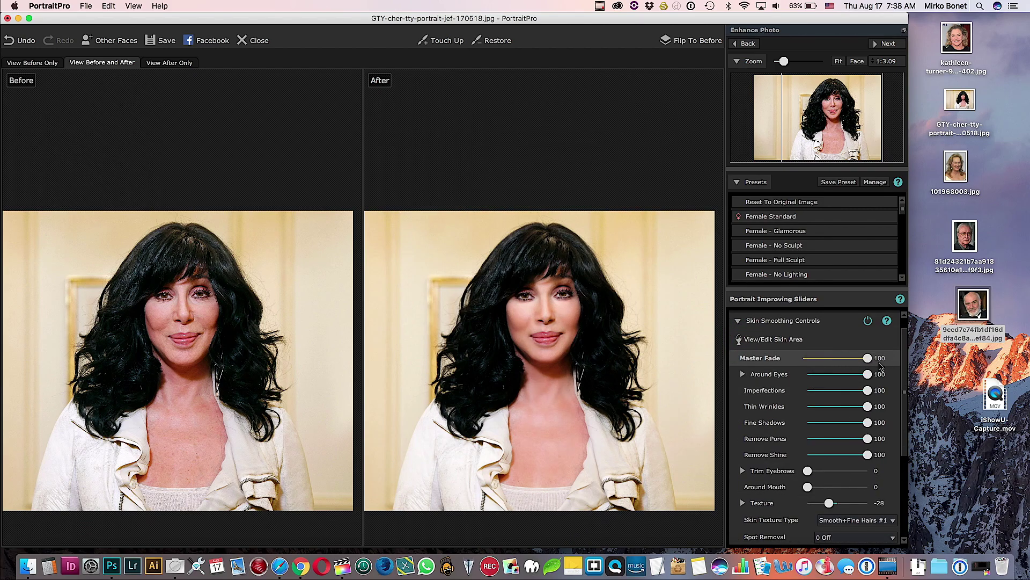
pyautogui.scroll(5, 539, 333)
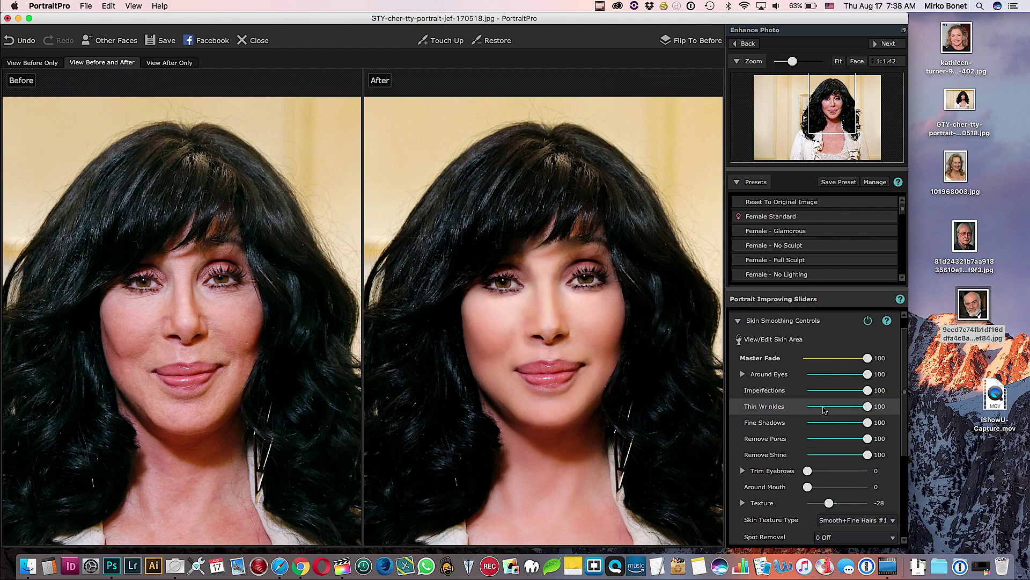
pyautogui.scroll(-5, 779, 422)
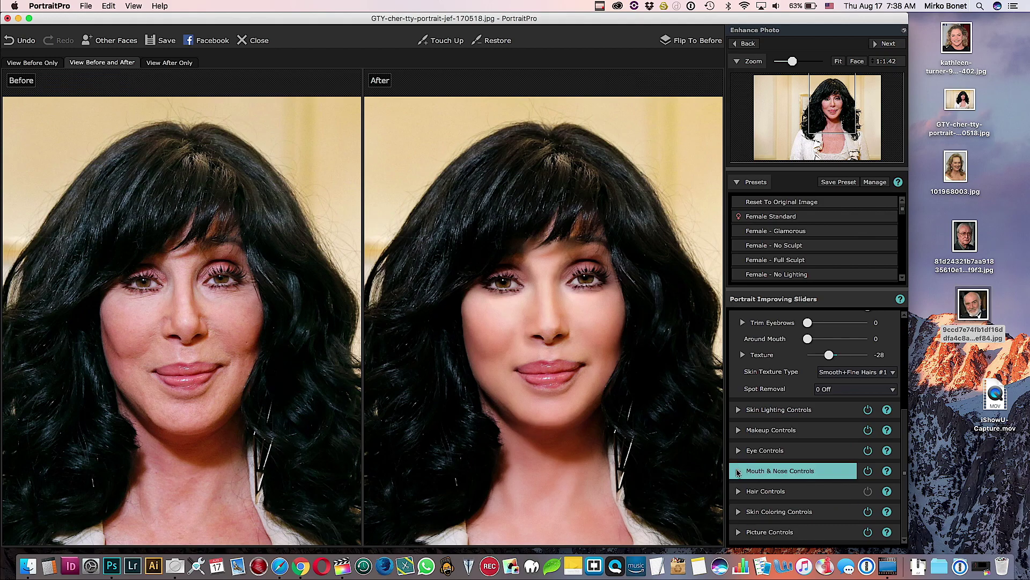
# Set Mouth & Nose Master Fade to 95 and lower Sharpen Mouth to -63 via Bottom Lip
pyautogui.click(739, 470)
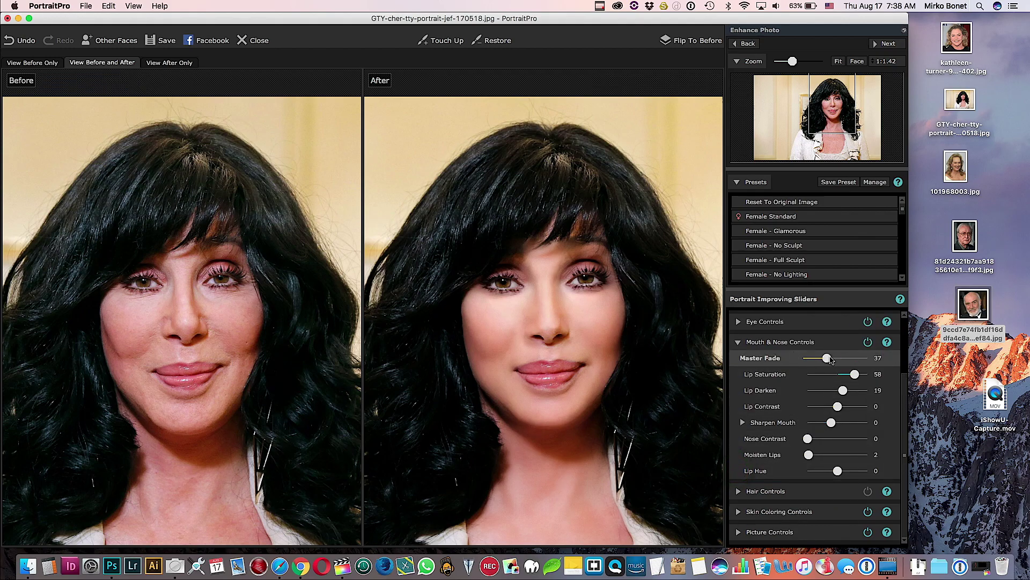
pyautogui.moveTo(827, 357); pyautogui.dragTo(865, 355)
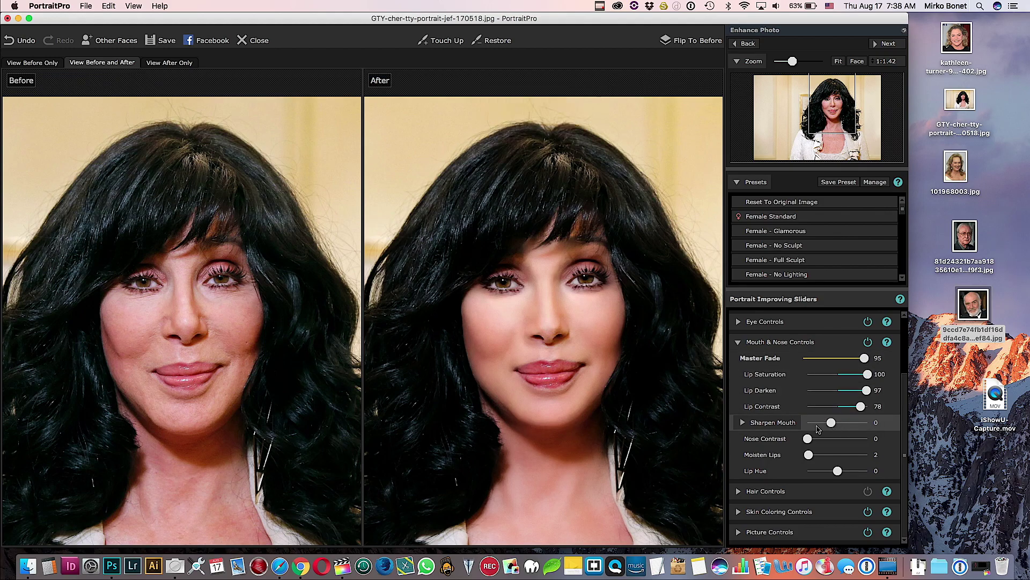
pyautogui.click(742, 423)
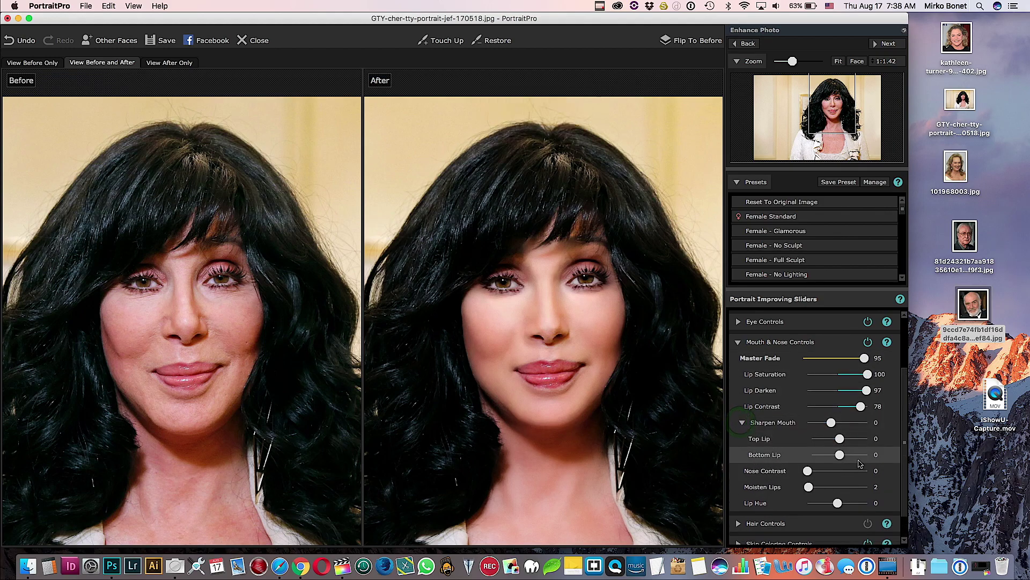
pyautogui.moveTo(841, 457); pyautogui.dragTo(819, 473)
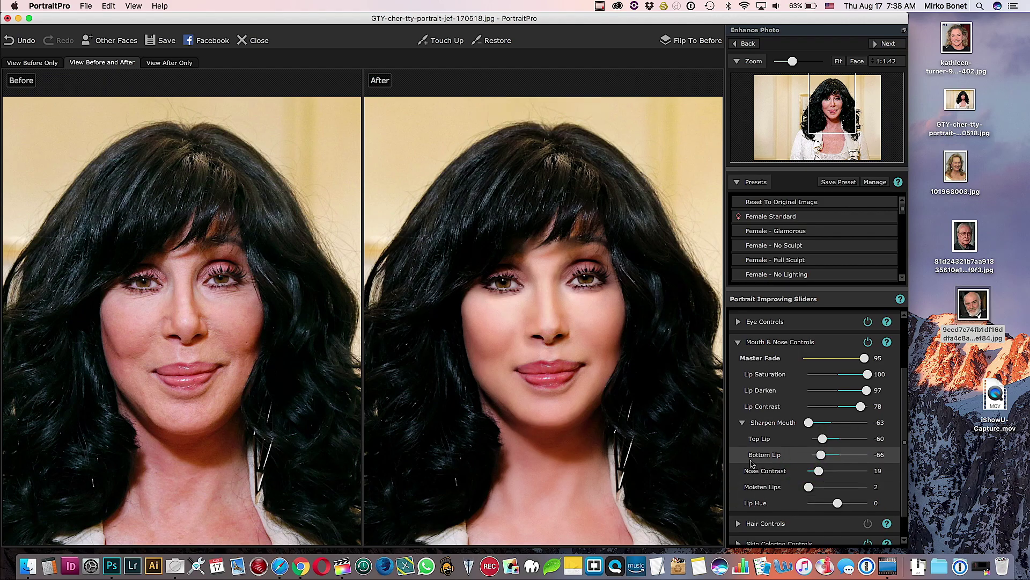
pyautogui.scroll(-2, 782, 503)
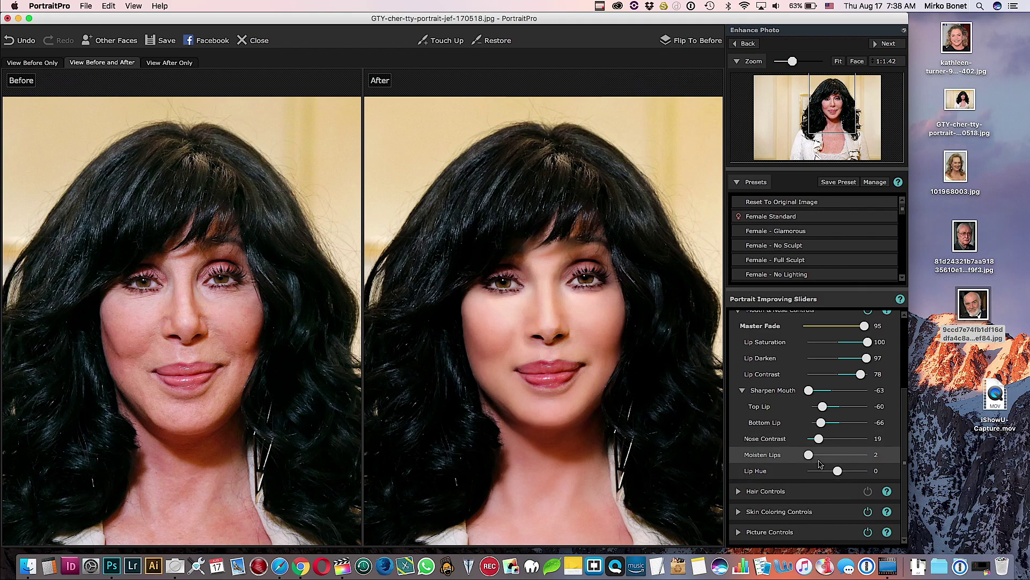
pyautogui.scroll(2, 743, 392)
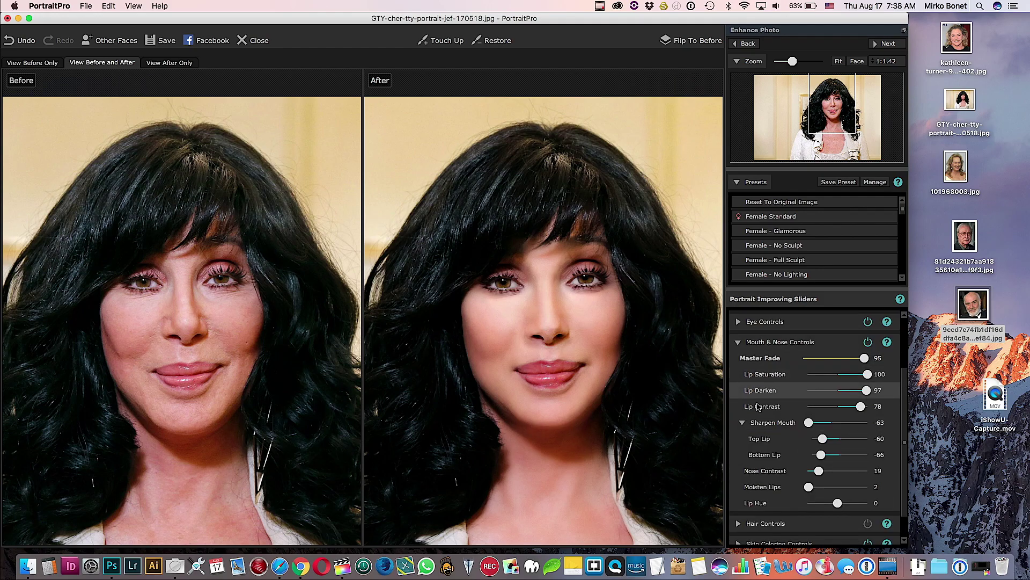
pyautogui.click(741, 424)
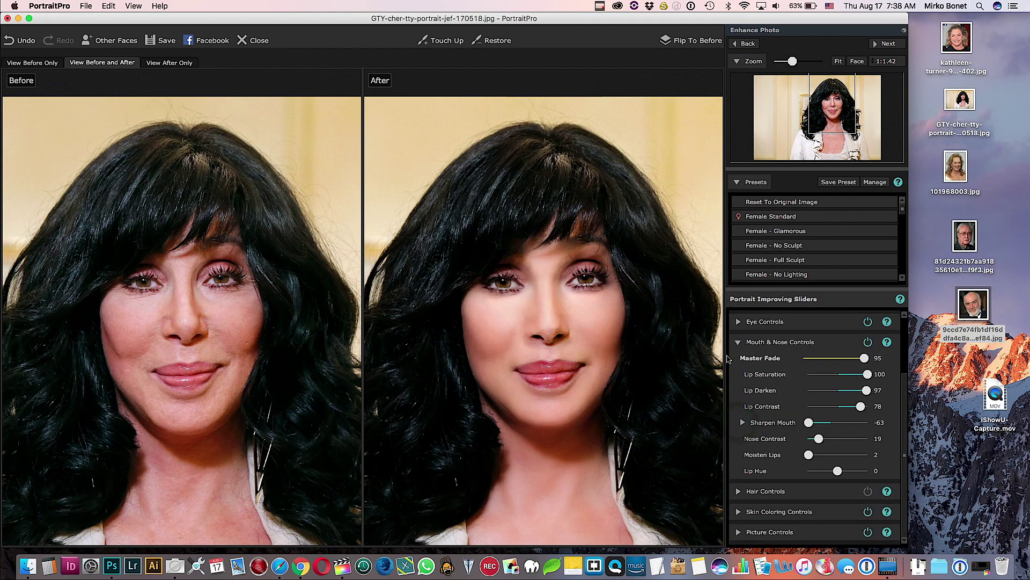
pyautogui.scroll(5, 754, 368)
pyautogui.click(767, 318)
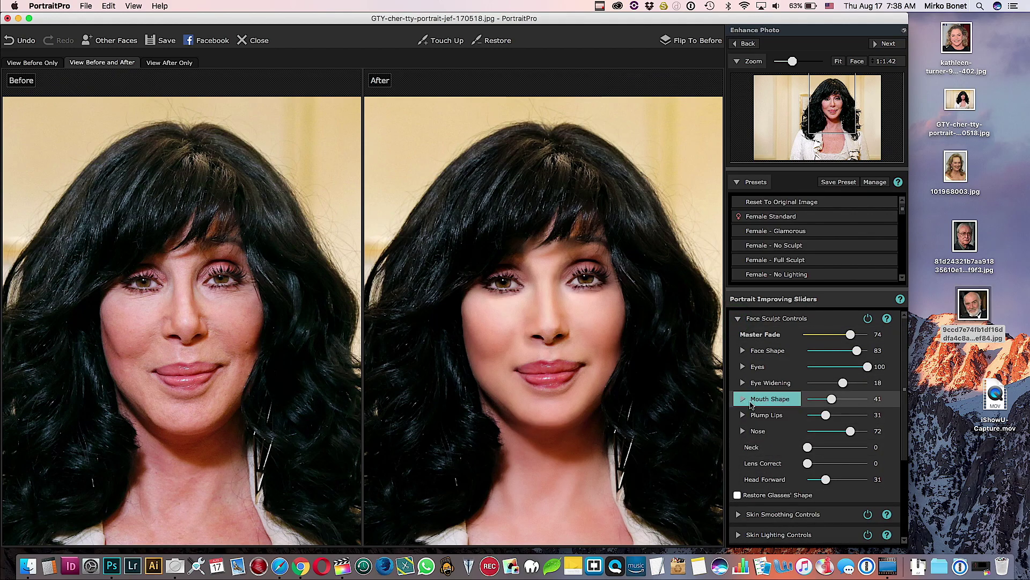
# In Mouth Shape, raise the Smile to reach Expression 100 and set Plump Lips to 0
pyautogui.click(742, 399)
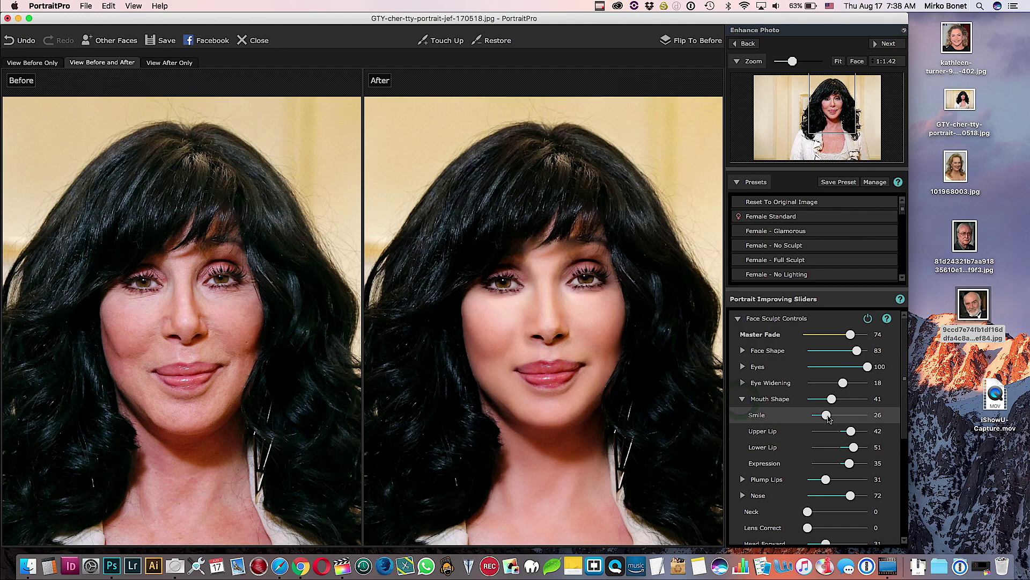
pyautogui.moveTo(828, 416); pyautogui.dragTo(874, 465)
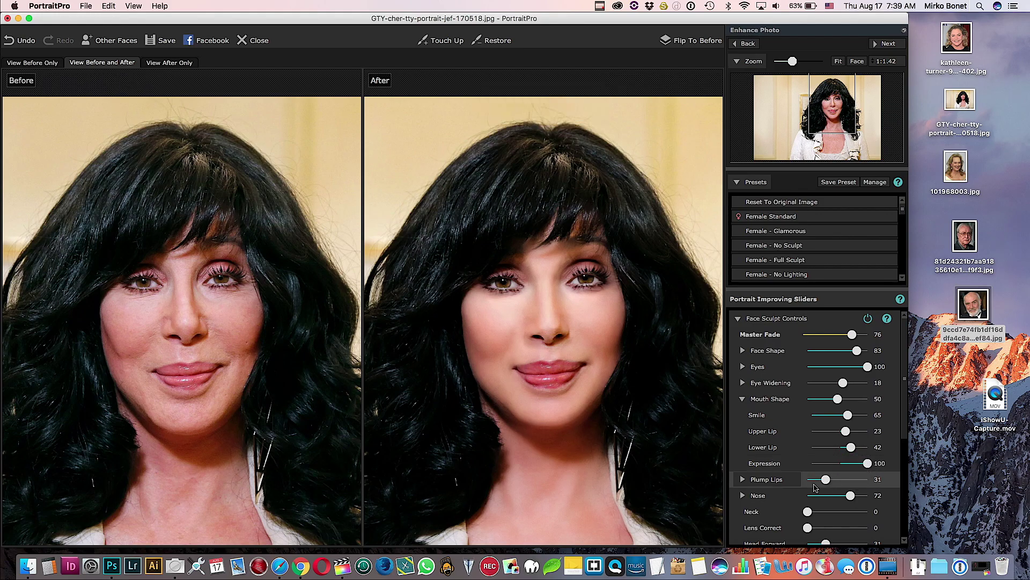
pyautogui.moveTo(818, 483)
pyautogui.mouseDown()
pyautogui.moveTo(841, 482)
pyautogui.moveTo(803, 483)
pyautogui.mouseUp()
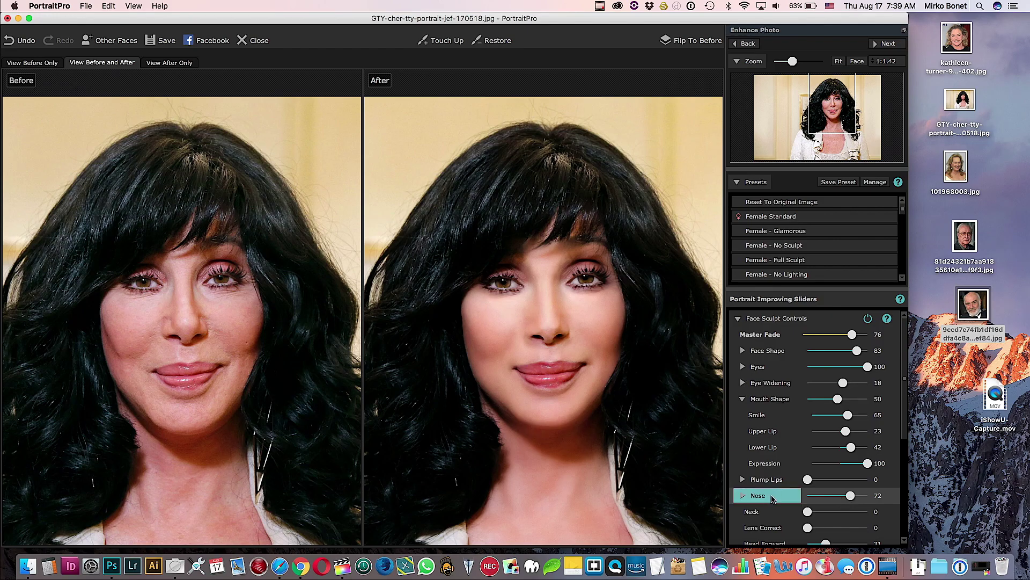
# Tune the nose to Shorten Nose 22, Shorten Philtrum 0 and Slim Tip 6
pyautogui.click(743, 495)
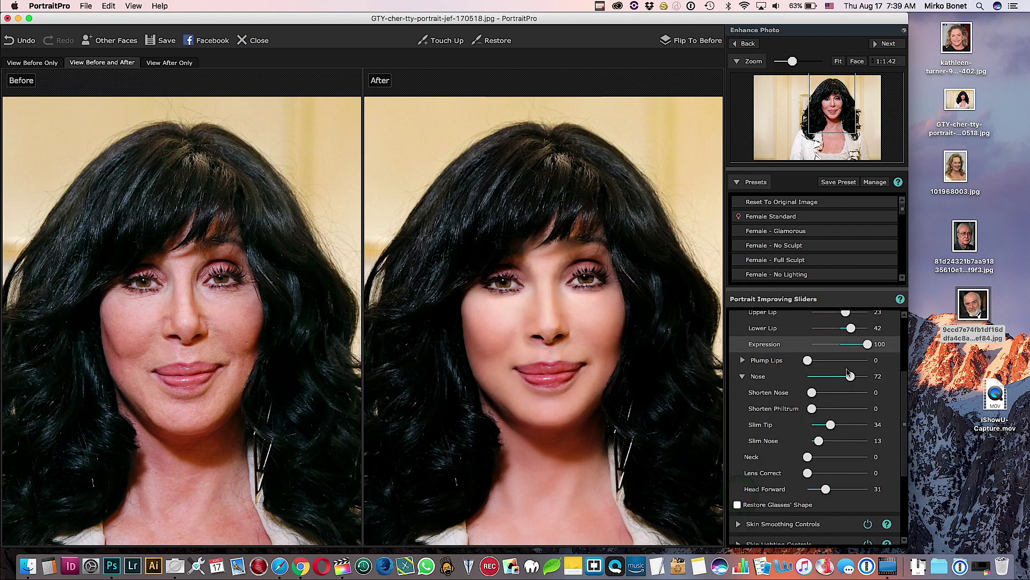
pyautogui.moveTo(813, 394)
pyautogui.mouseDown()
pyautogui.moveTo(875, 395)
pyautogui.moveTo(824, 394)
pyautogui.mouseUp()
pyautogui.click(812, 409)
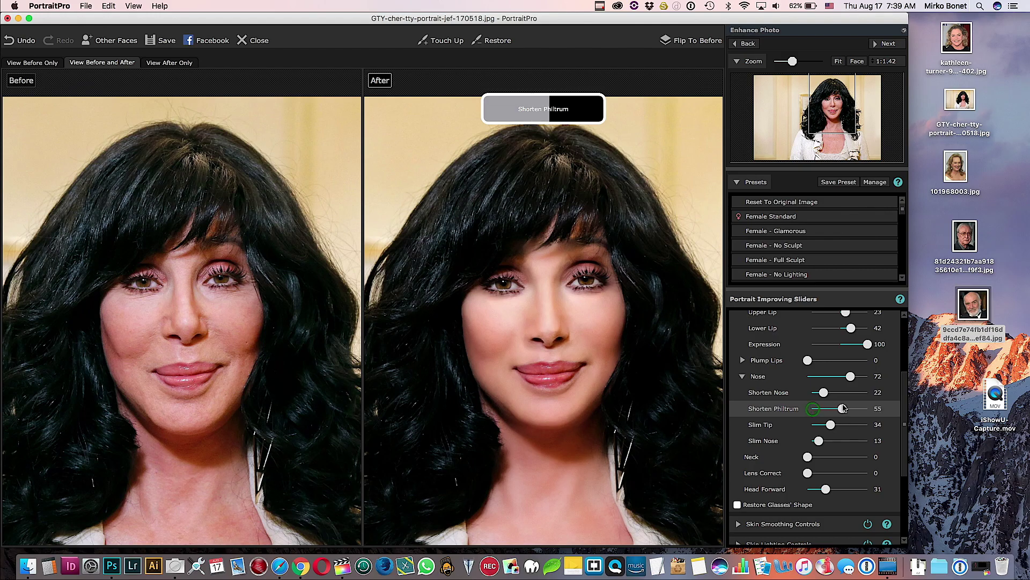
pyautogui.moveTo(831, 424); pyautogui.dragTo(812, 427)
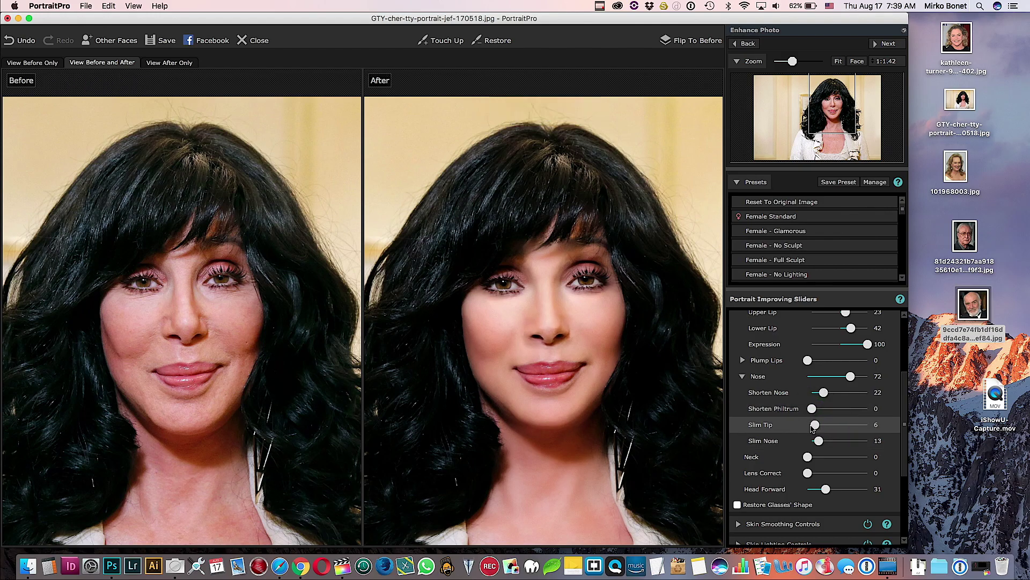
pyautogui.scroll(-3, 596, 355)
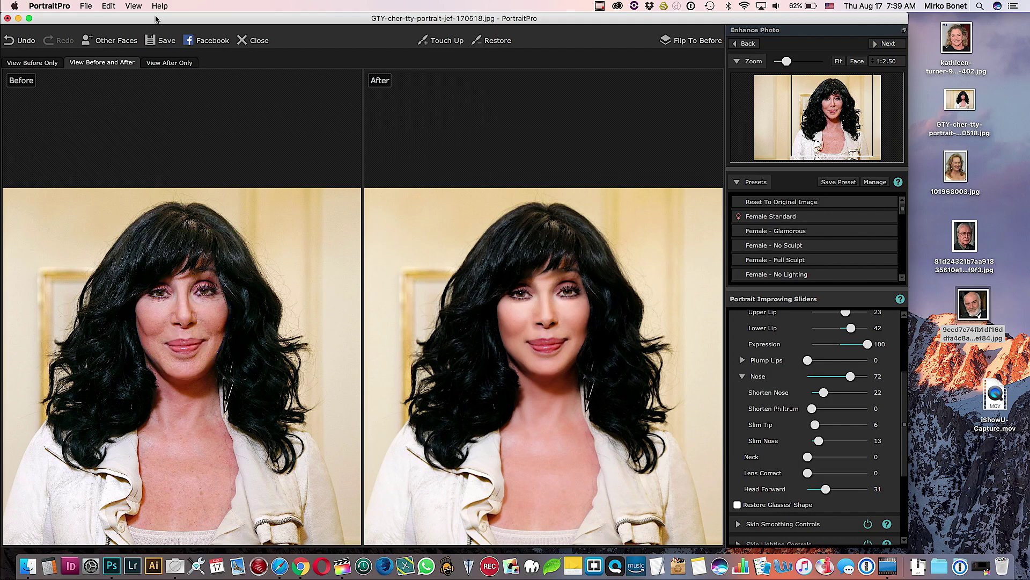
# Close the dark-haired woman's portrait without saving
pyautogui.click(84, 6)
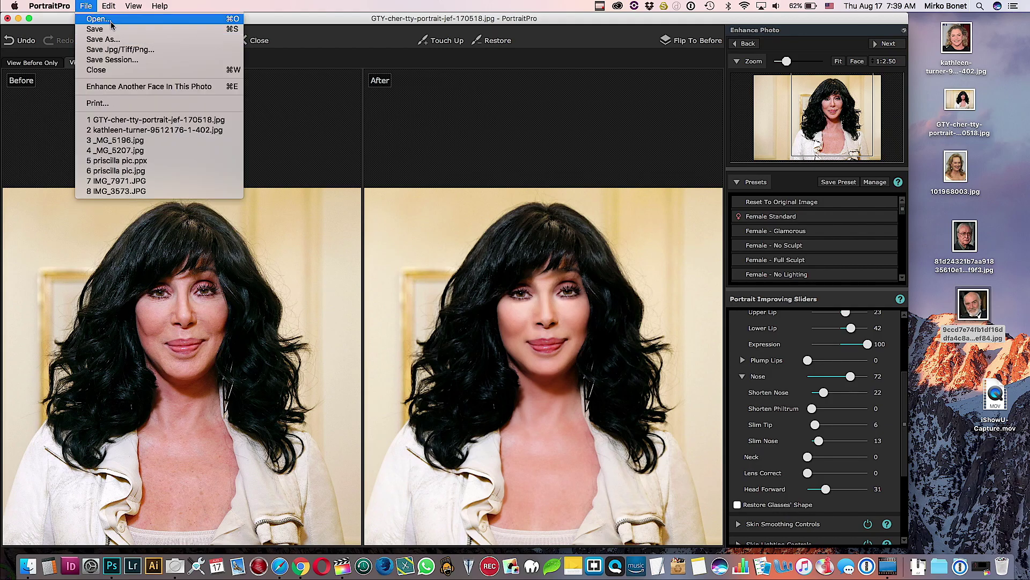
pyautogui.click(105, 71)
pyautogui.click(413, 293)
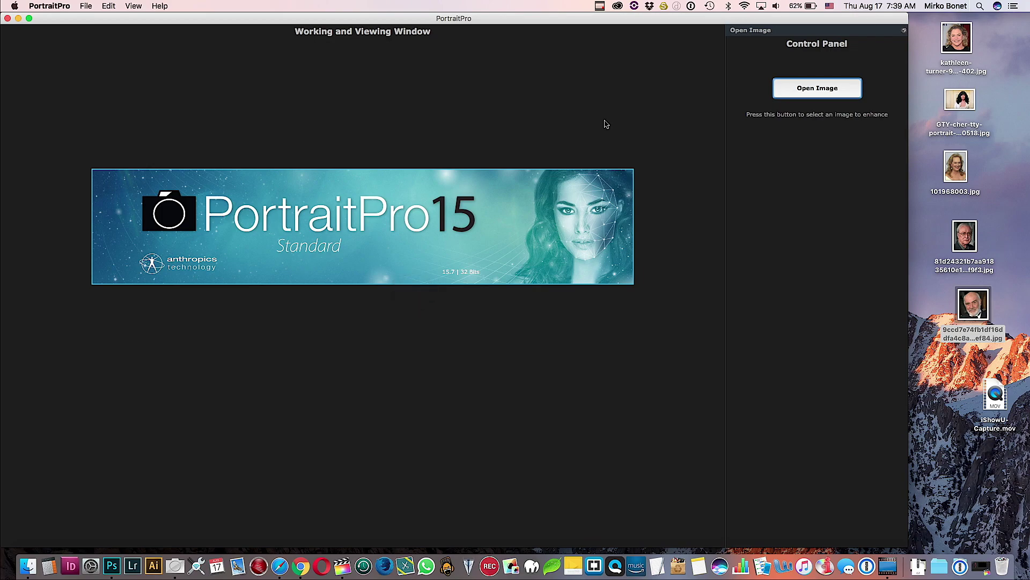
# Open the 9ccd7e74f… portrait of the bearded man and mark his face as Male
pyautogui.click(809, 95)
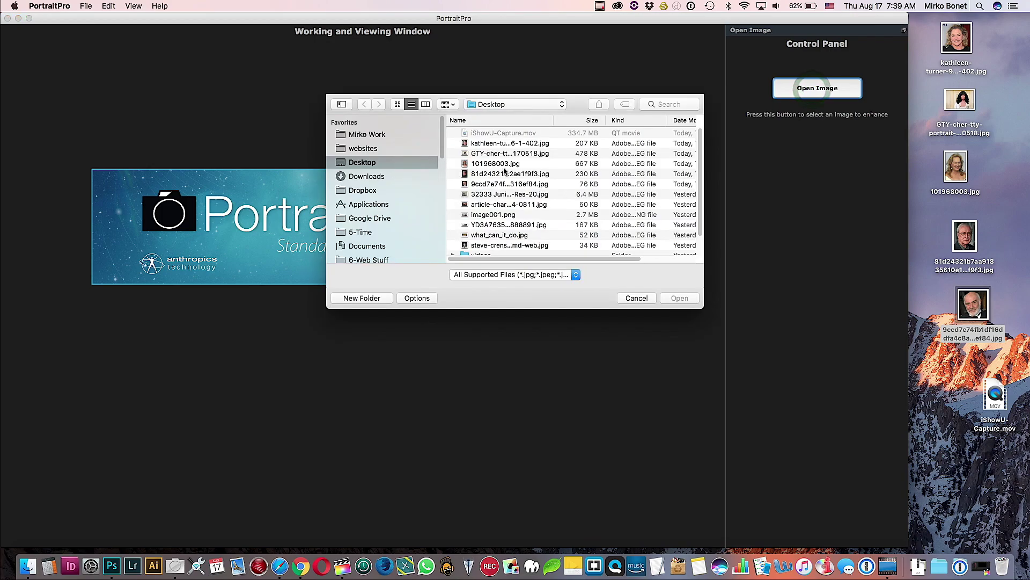
pyautogui.click(490, 175)
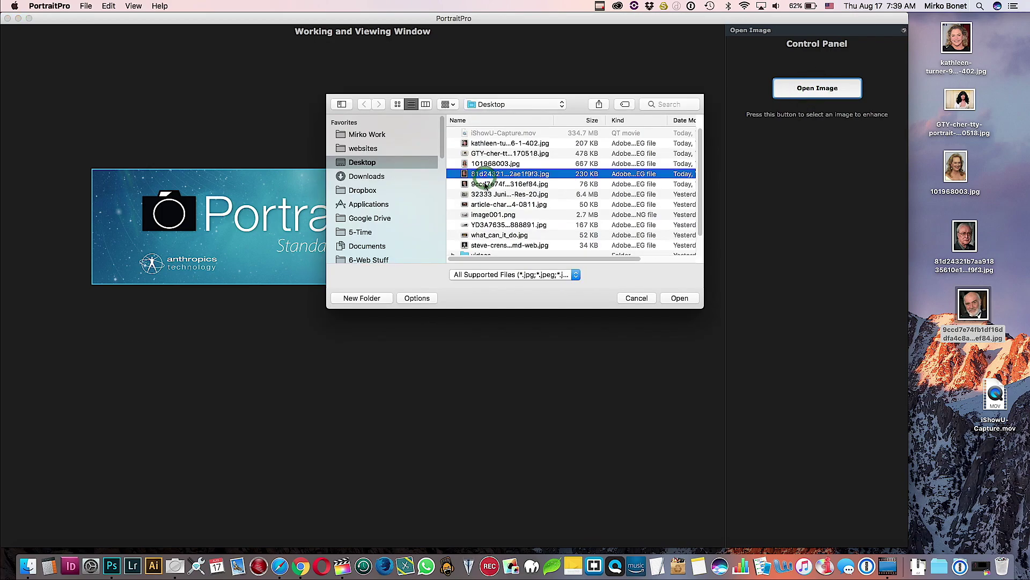
pyautogui.doubleClick(484, 184)
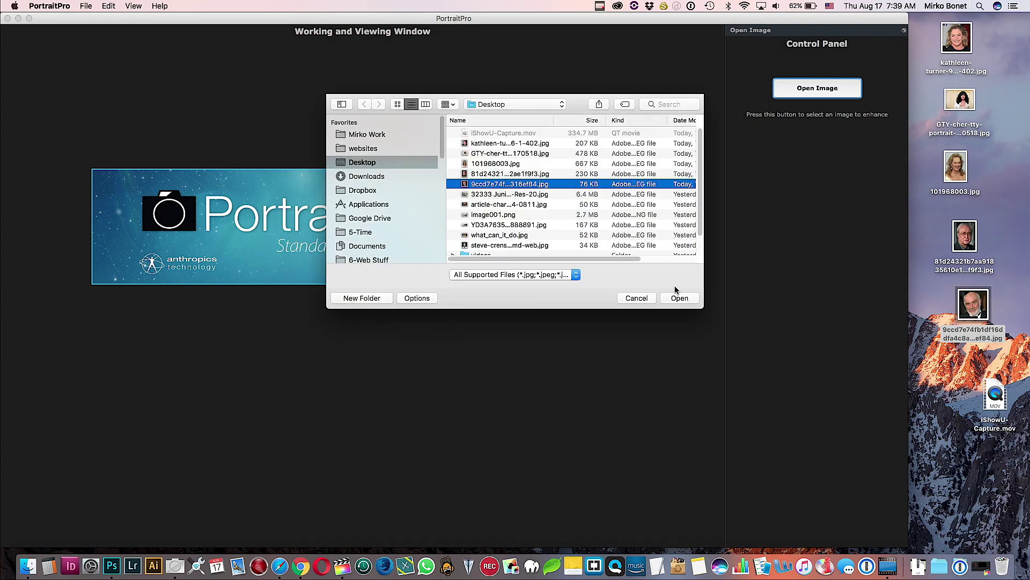
pyautogui.click(679, 296)
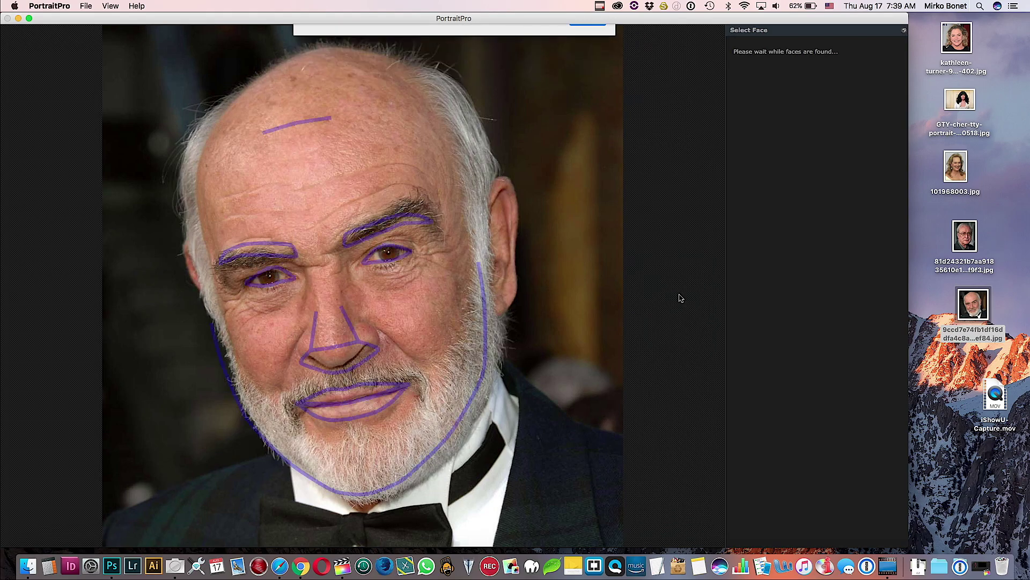
pyautogui.click(543, 216)
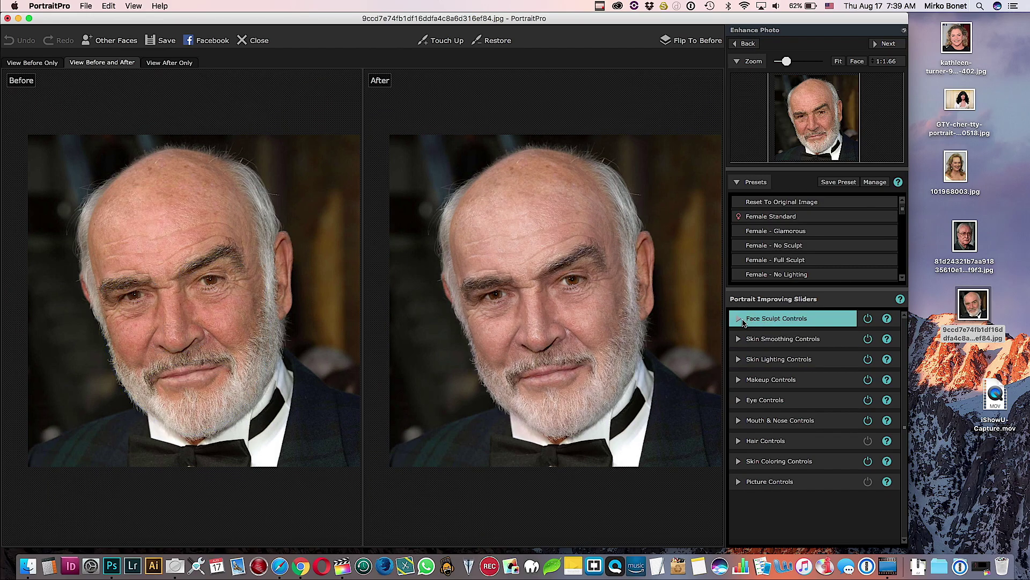
# Lower the Face Sculpt Master Fade slightly, to 34
pyautogui.click(868, 320)
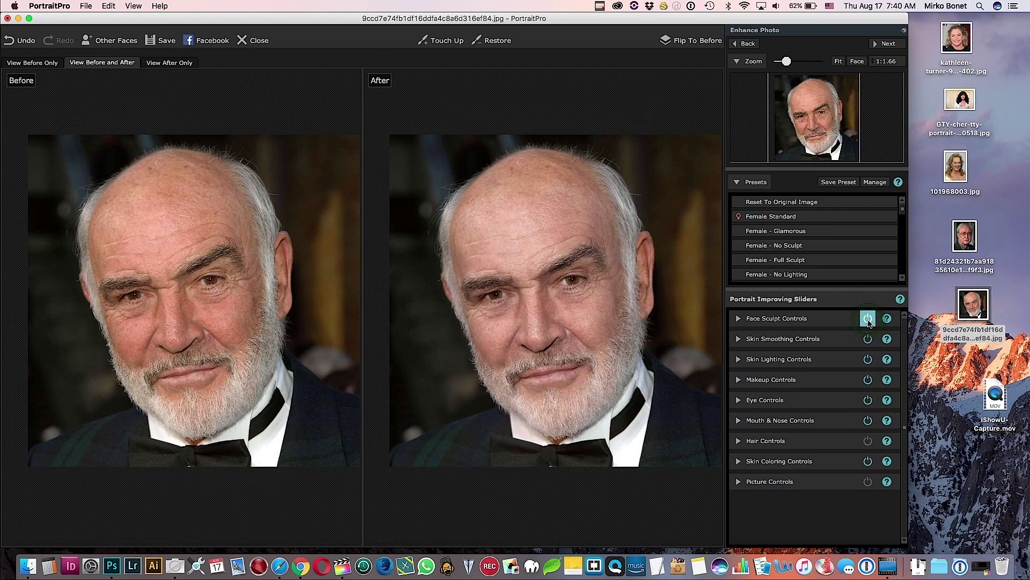
pyautogui.click(740, 321)
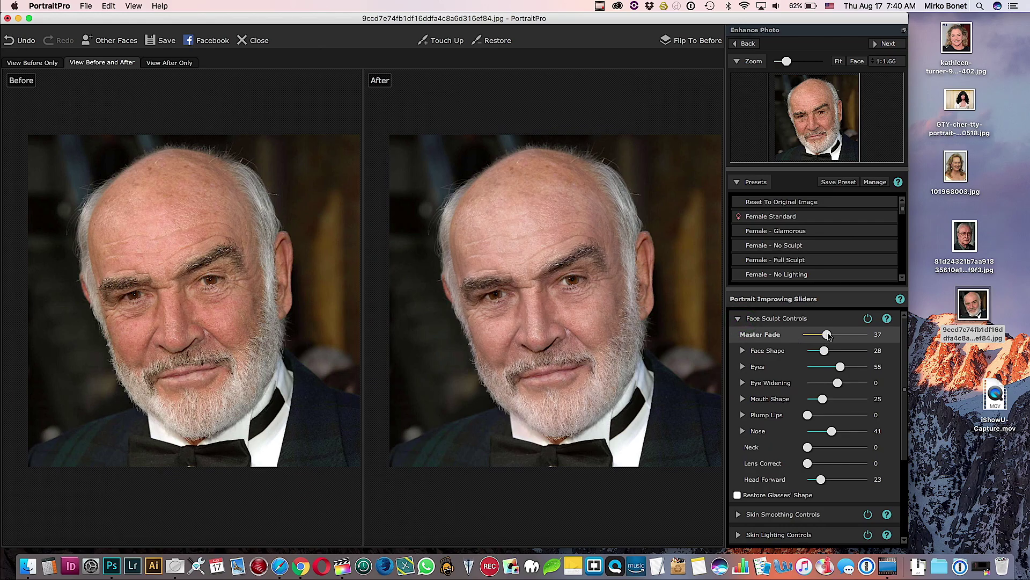
pyautogui.moveTo(828, 335)
pyautogui.mouseDown()
pyautogui.moveTo(840, 335)
pyautogui.moveTo(825, 335)
pyautogui.mouseUp()
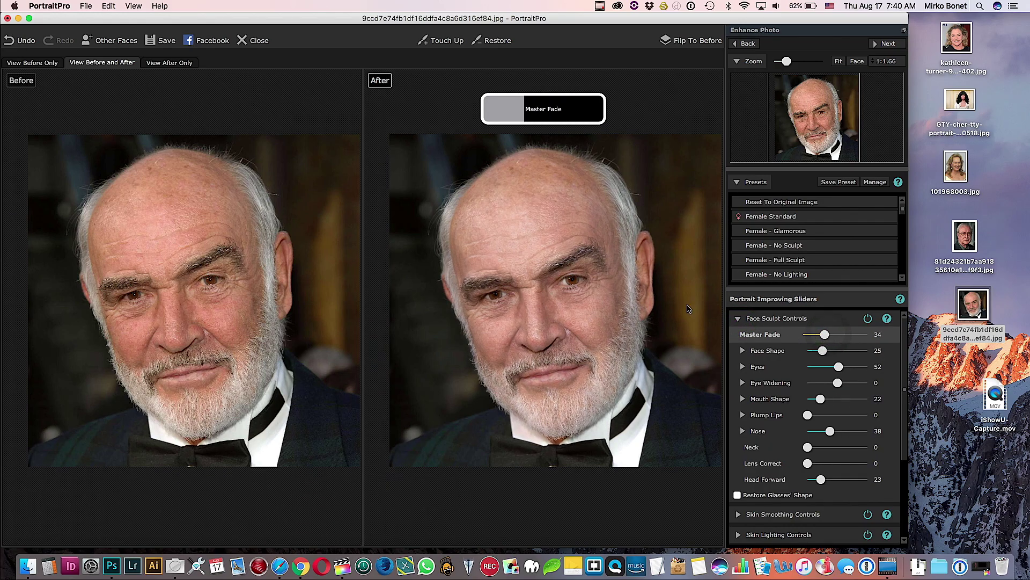
pyautogui.click(739, 318)
# Raise the Skin Smoothing Master Fade to 70
pyautogui.click(737, 339)
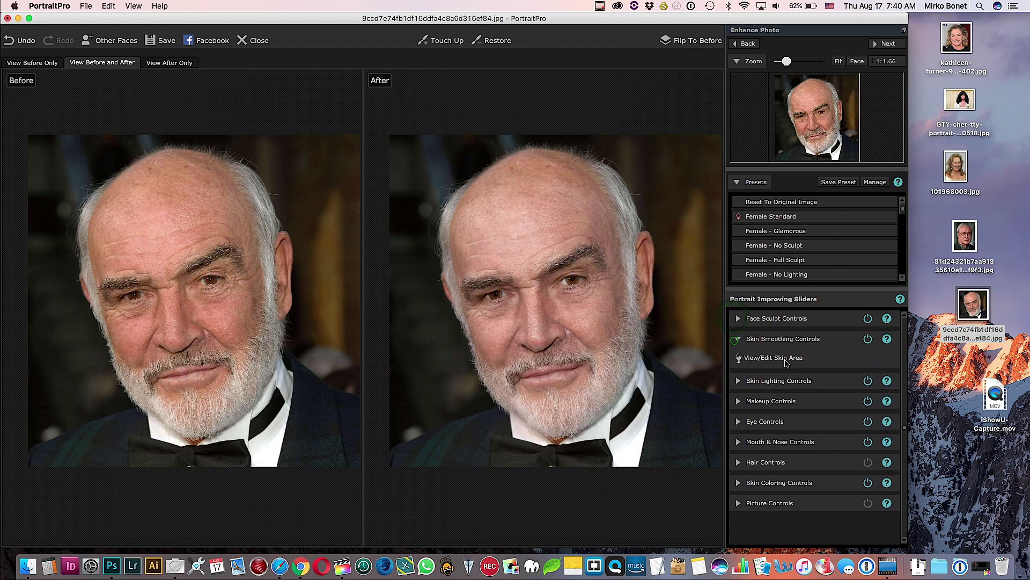
pyautogui.moveTo(806, 359)
pyautogui.mouseDown()
pyautogui.moveTo(833, 359)
pyautogui.moveTo(813, 358)
pyautogui.mouseUp()
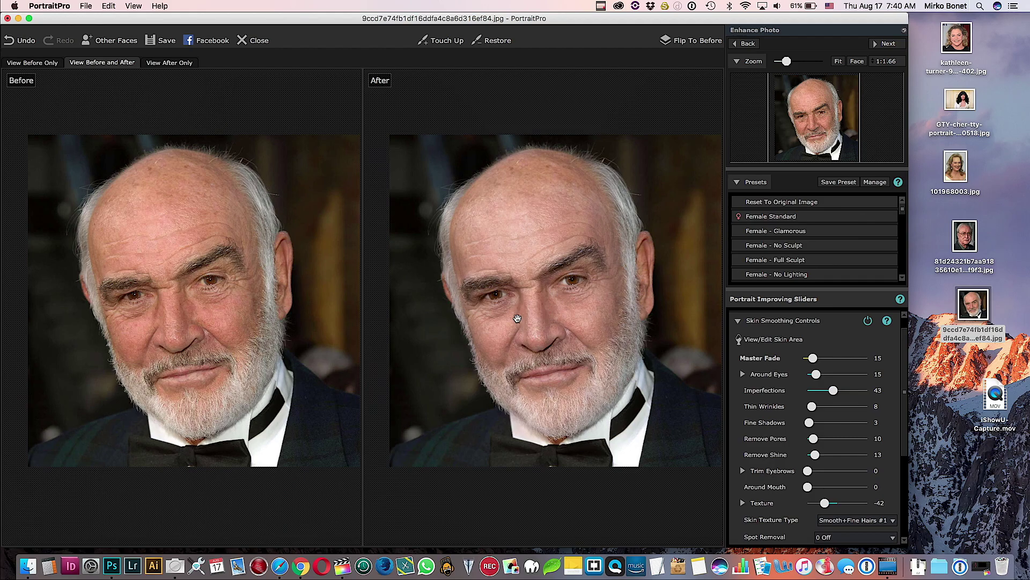
pyautogui.moveTo(812, 358); pyautogui.dragTo(864, 441)
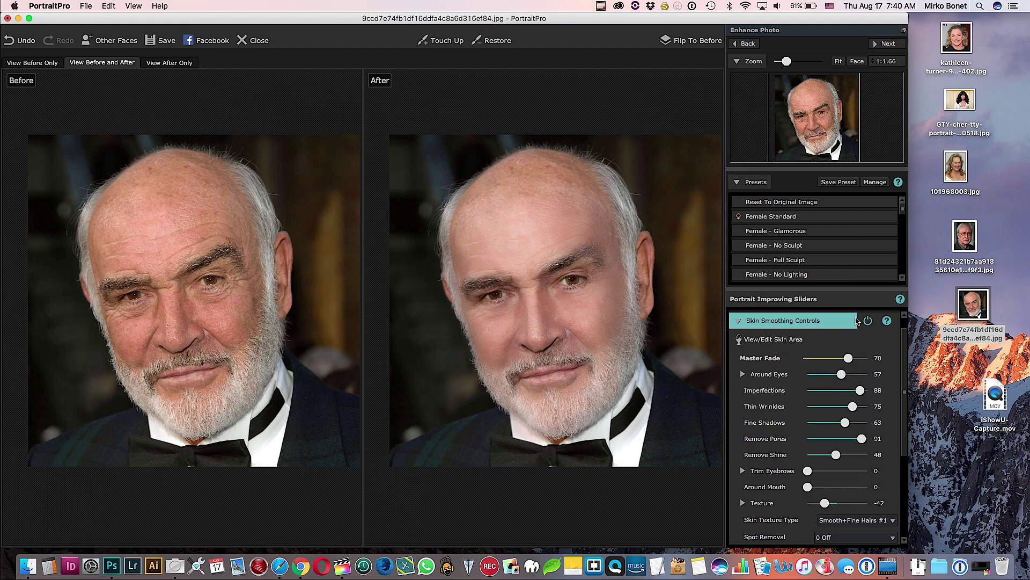
pyautogui.click(739, 322)
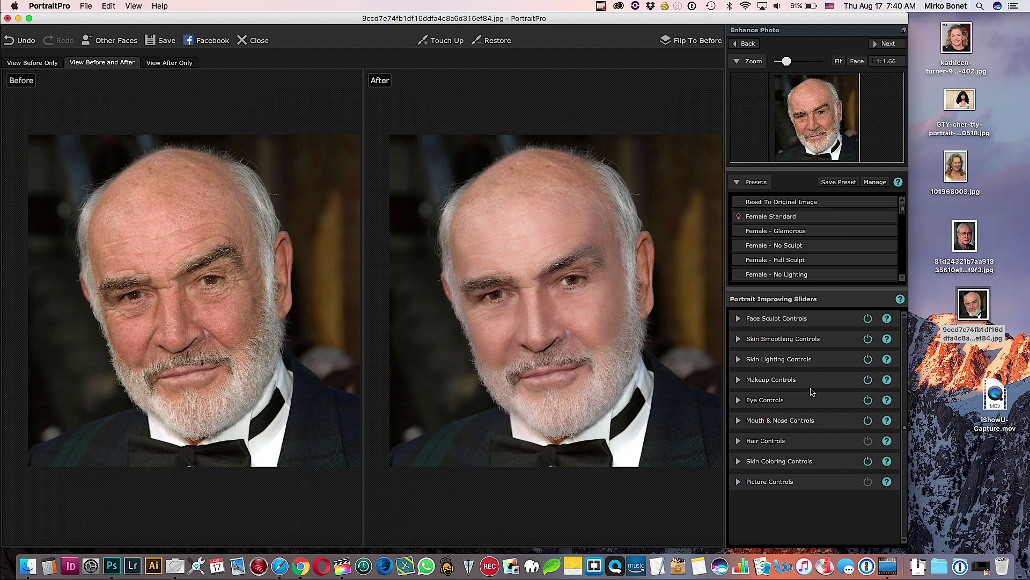
# Turn the eyes green with Amount of Change 75, Color 56 and Intensity 51
pyautogui.click(739, 402)
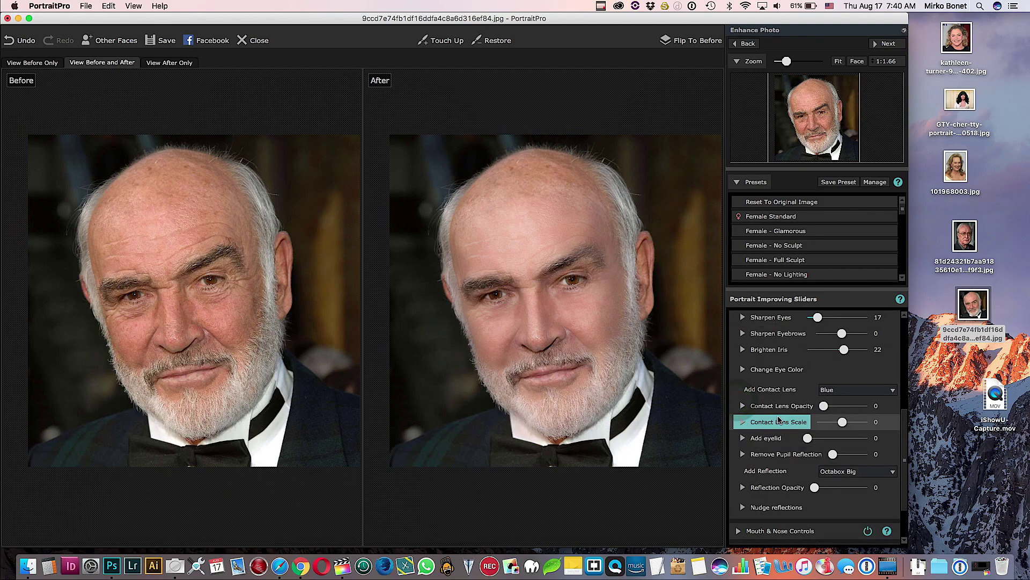
pyautogui.click(743, 369)
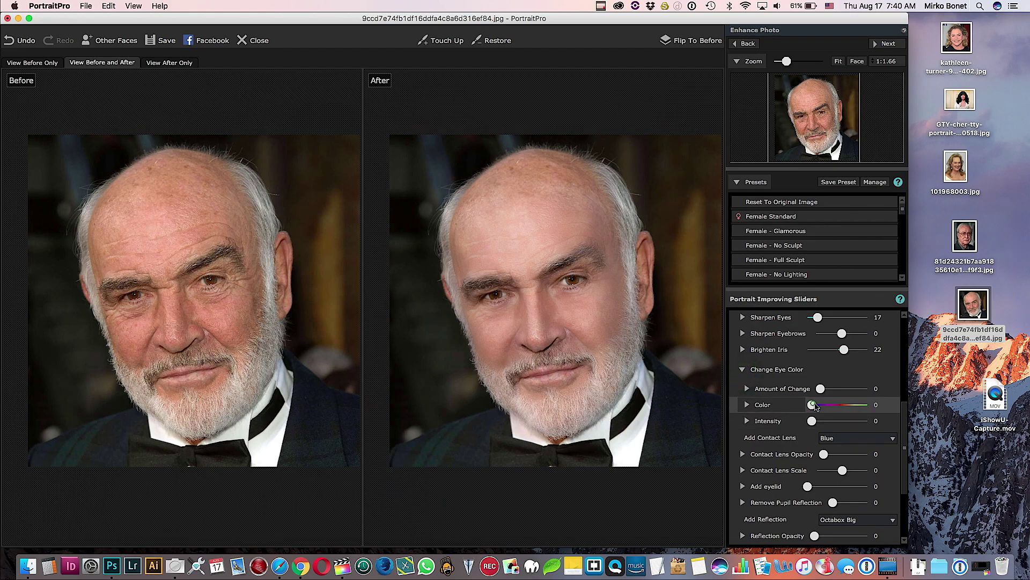
pyautogui.moveTo(813, 405); pyautogui.dragTo(876, 406)
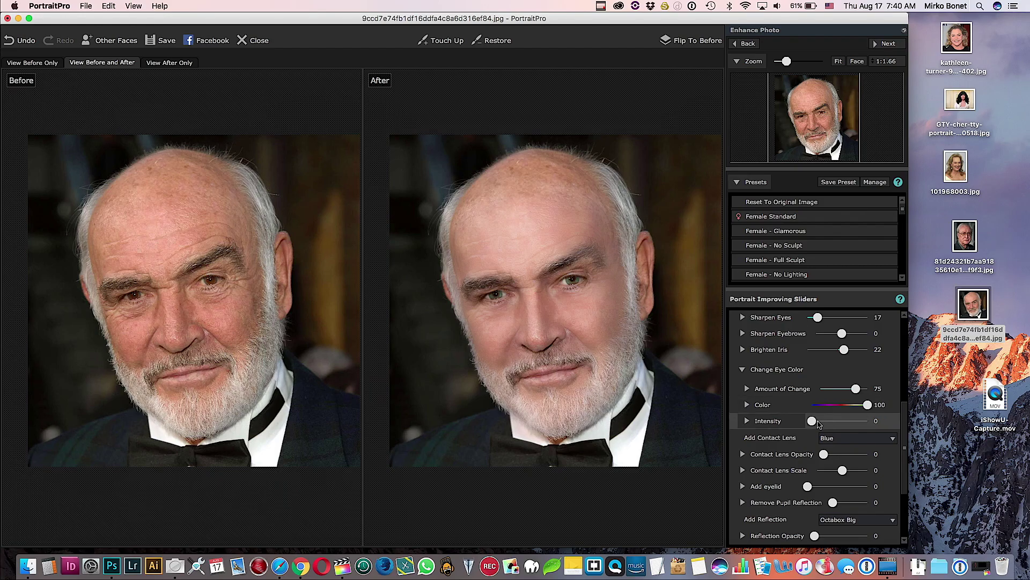
pyautogui.moveTo(819, 424); pyautogui.dragTo(844, 407)
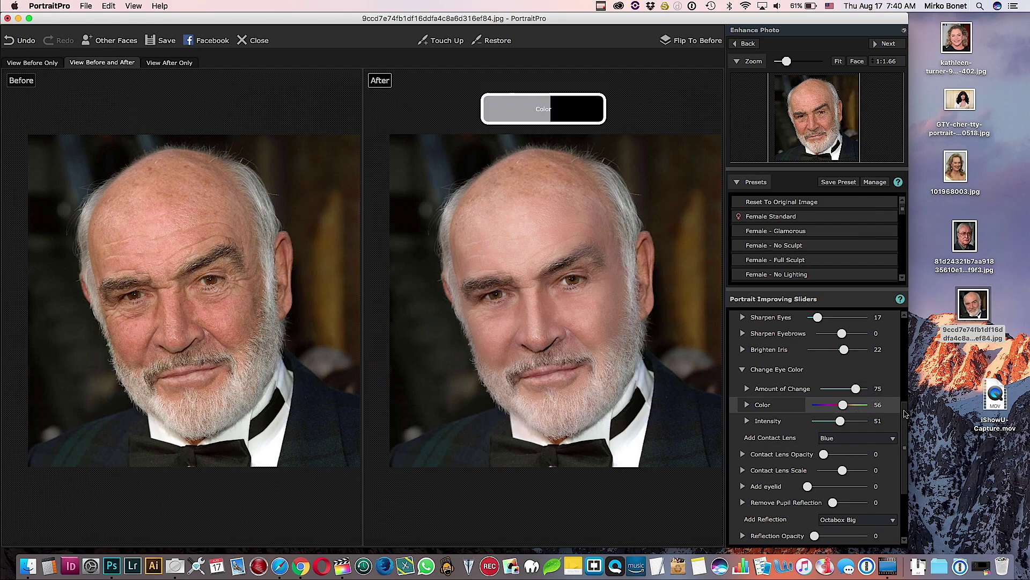
pyautogui.scroll(-3, 738, 462)
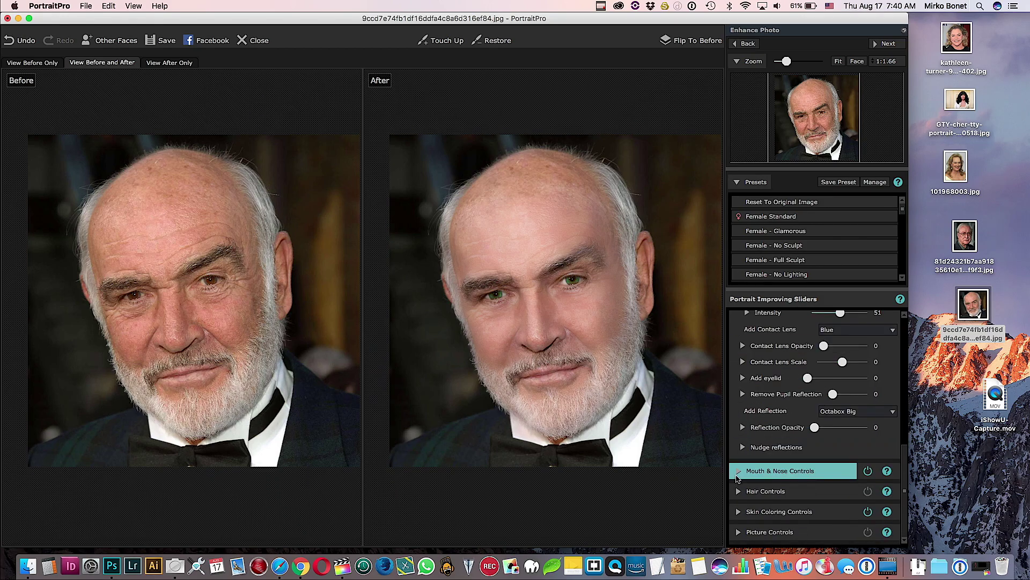
# Try Icy Frosting in Skin Coloring, then reset it to 0
pyautogui.click(738, 511)
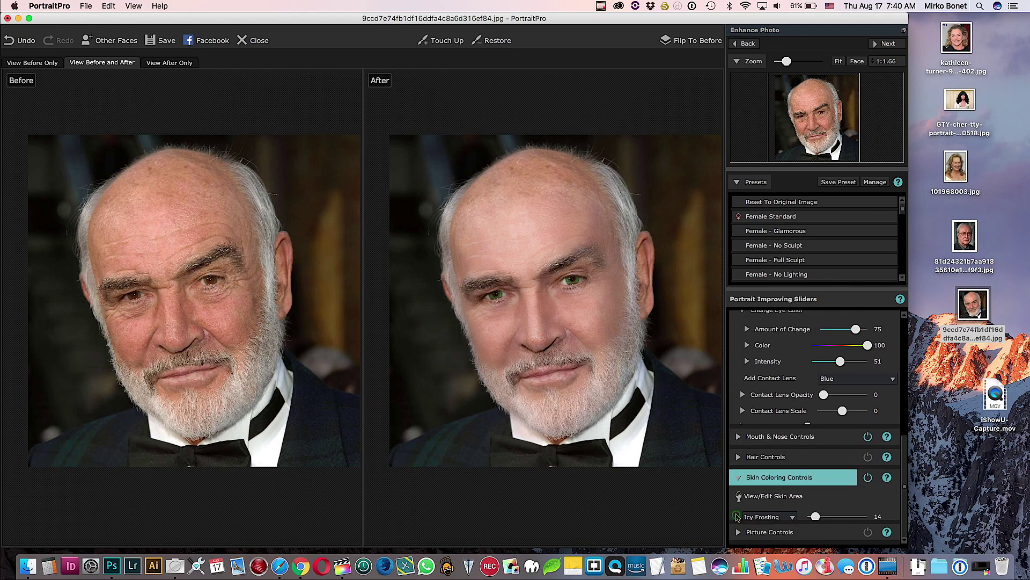
pyautogui.moveTo(818, 399); pyautogui.dragTo(841, 399)
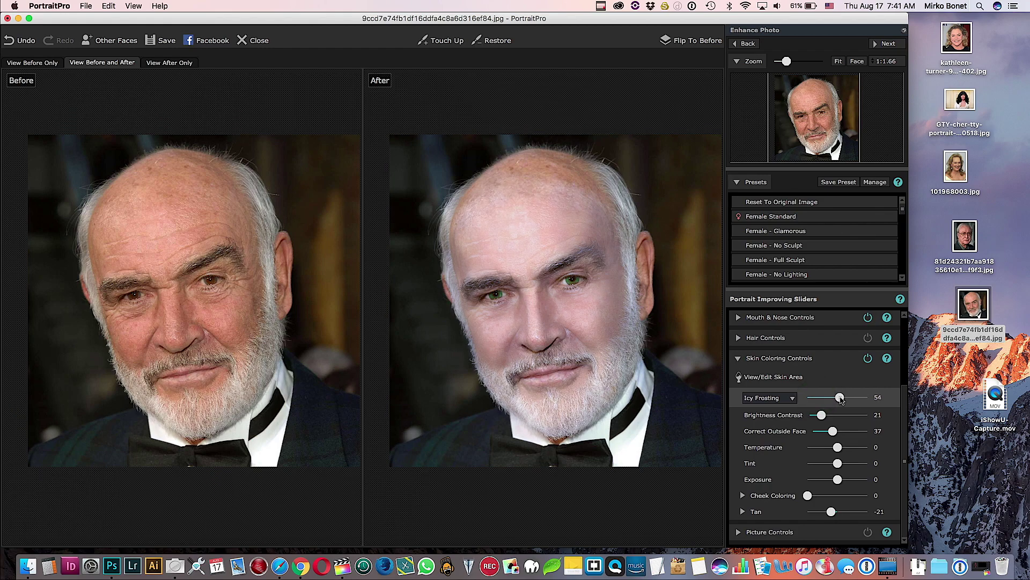
pyautogui.doubleClick(841, 399)
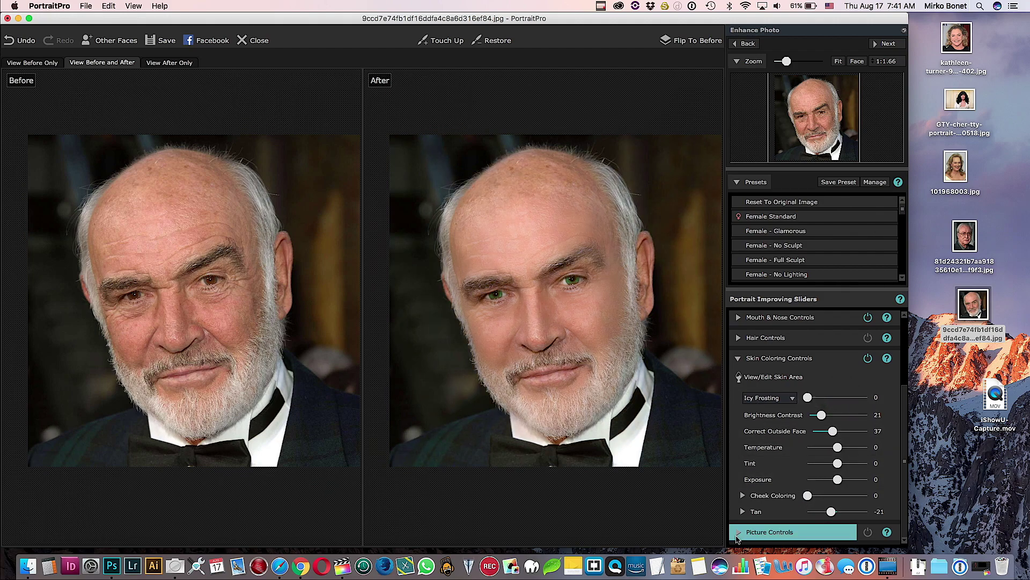
# Set the Picture Controls Temperature to 39 and Vibrance to 22
pyautogui.click(736, 532)
pyautogui.moveTo(841, 415); pyautogui.dragTo(849, 416)
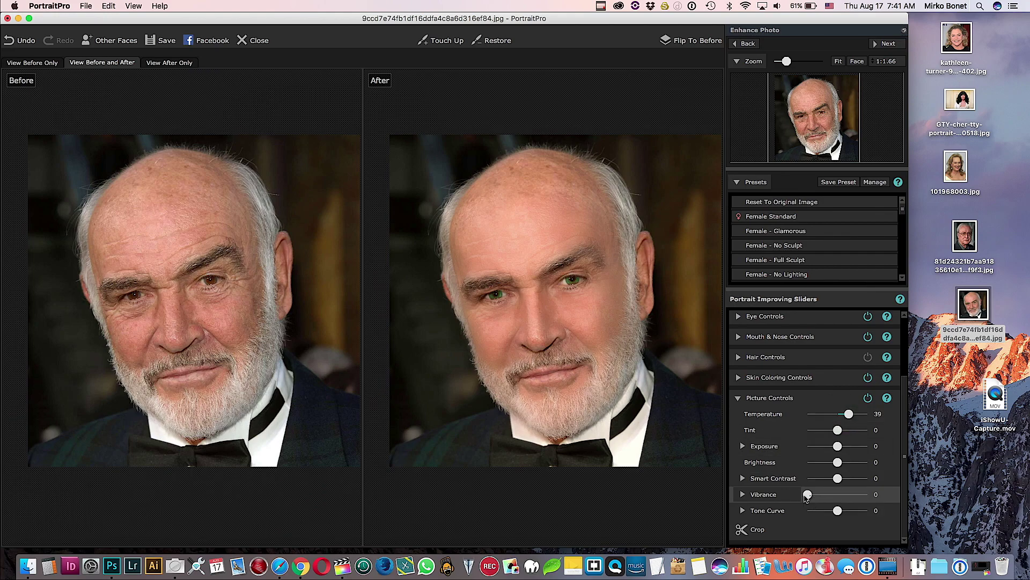
pyautogui.moveTo(807, 494); pyautogui.dragTo(819, 494)
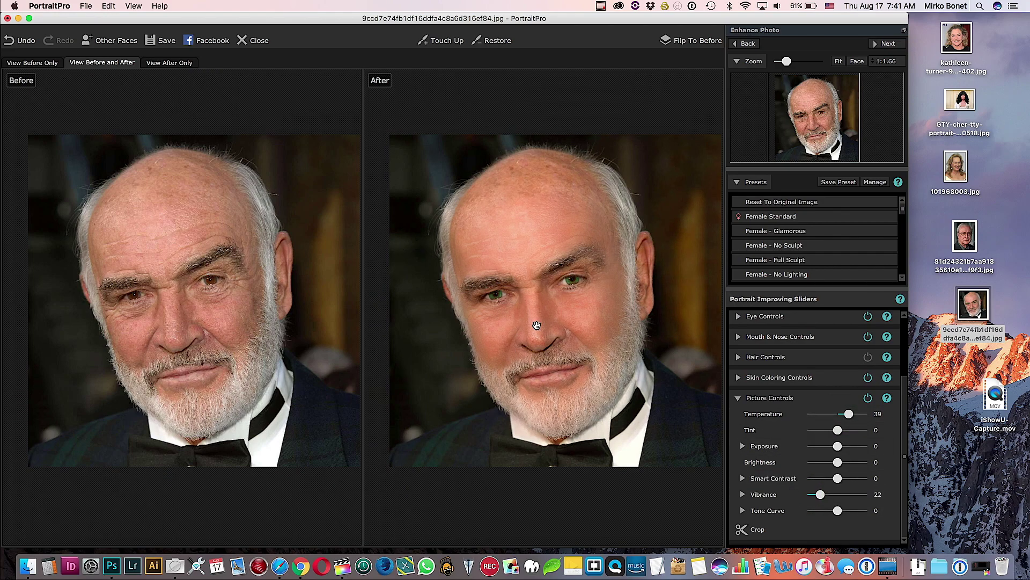